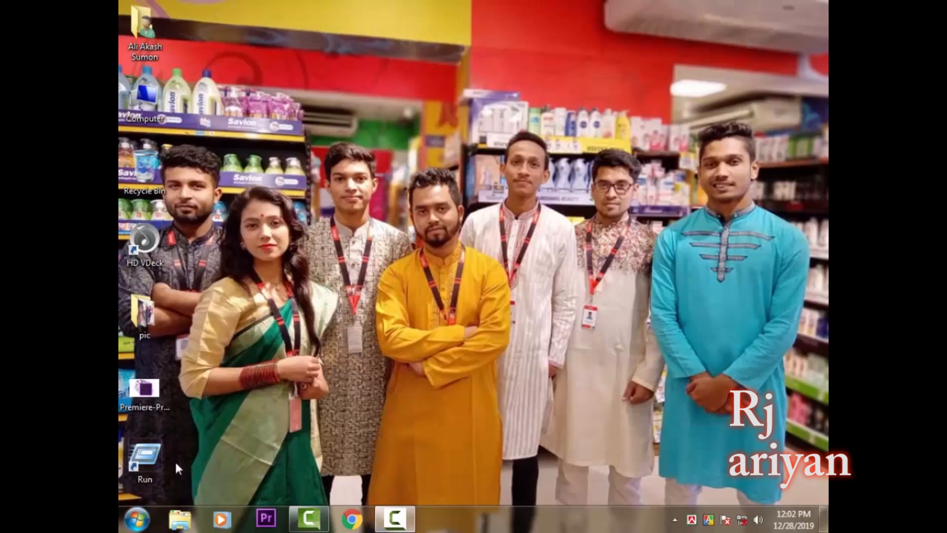
Launch Adobe Premiere Pro and open the recent project "solo motion"
click(271, 524)
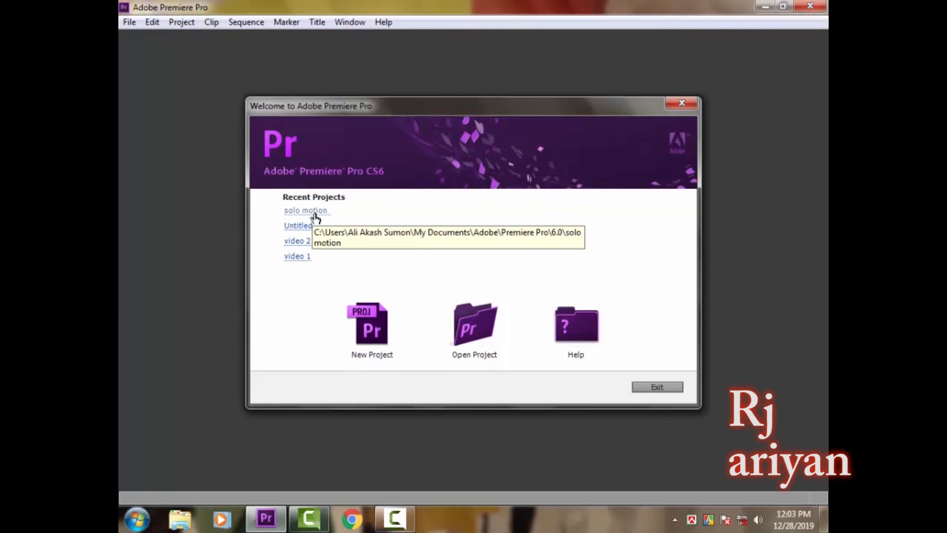
click(315, 211)
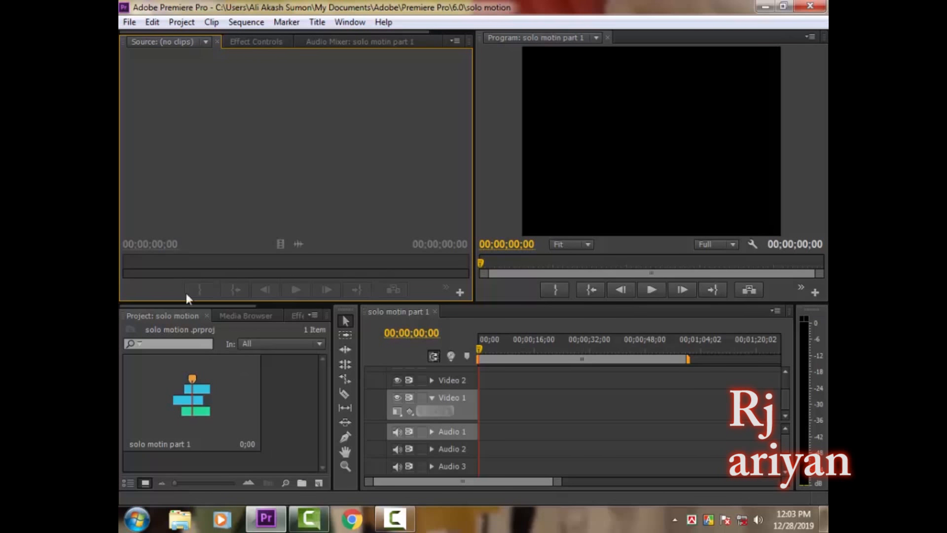
Import the "use it now" video from the Downloads folder and load it into the Source monitor
click(284, 420)
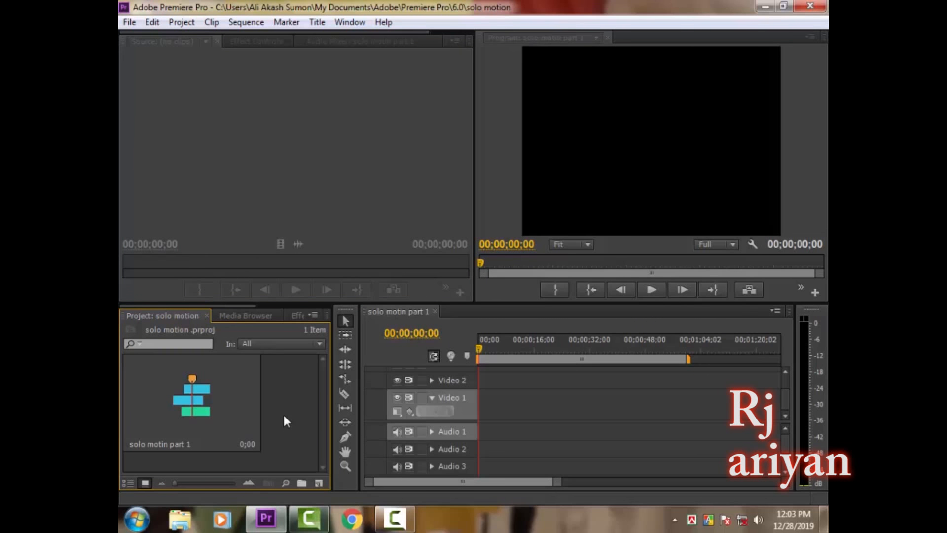
double_click(284, 420)
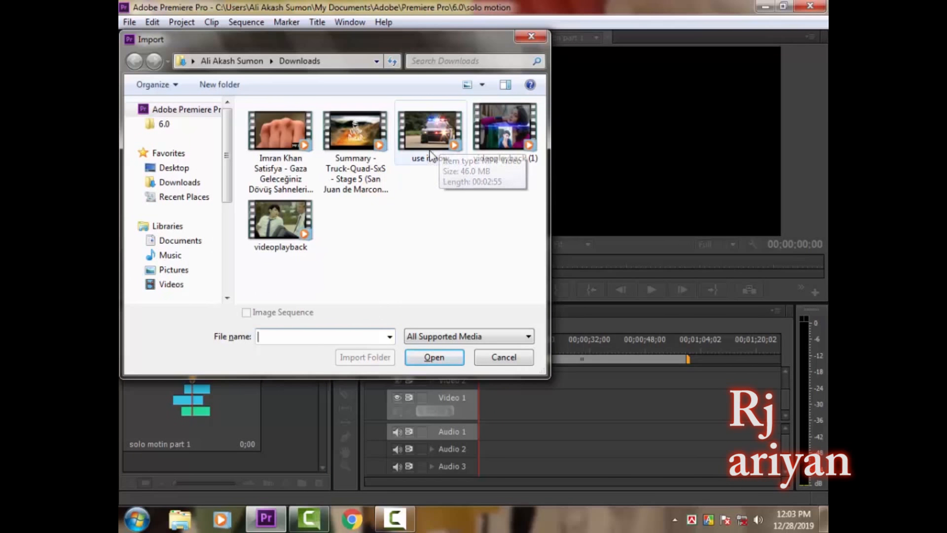
click(430, 128)
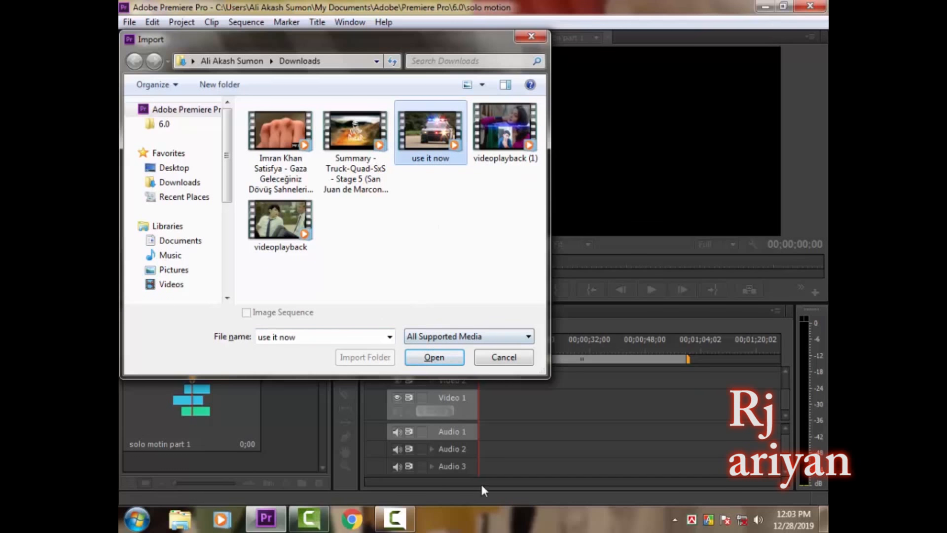
click(452, 357)
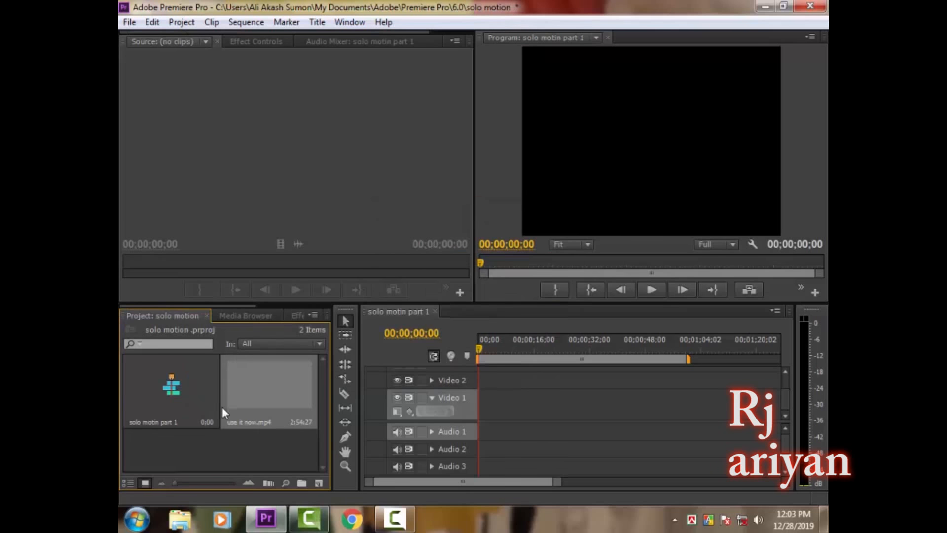
double_click(266, 389)
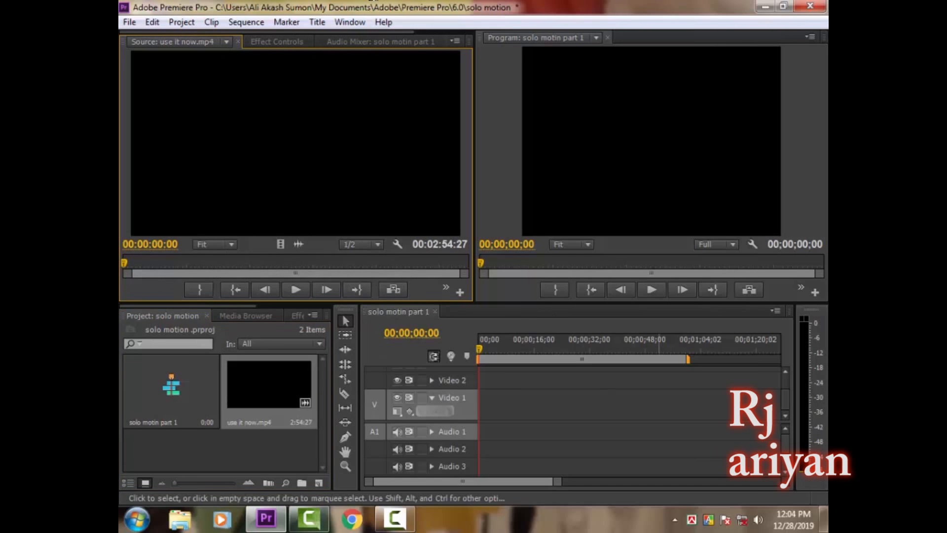
Play the source clip, step back to 00:00:09:18 and set the In point there
drag(213, 266, 118, 278)
click(759, 520)
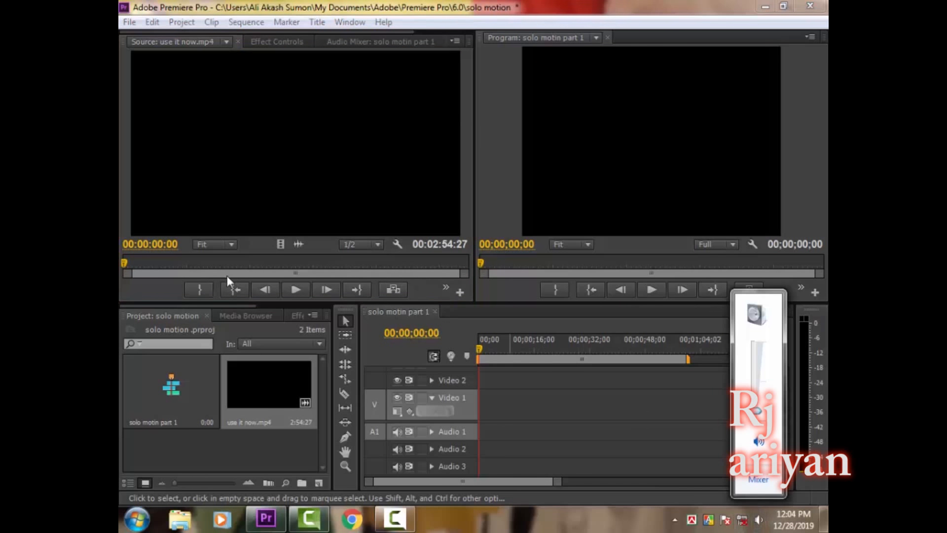
click(292, 292)
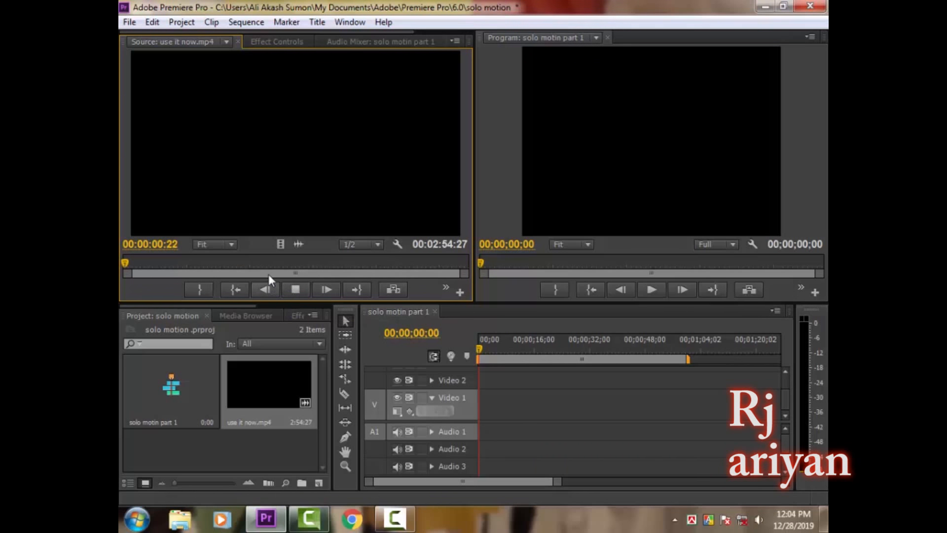
key(space)
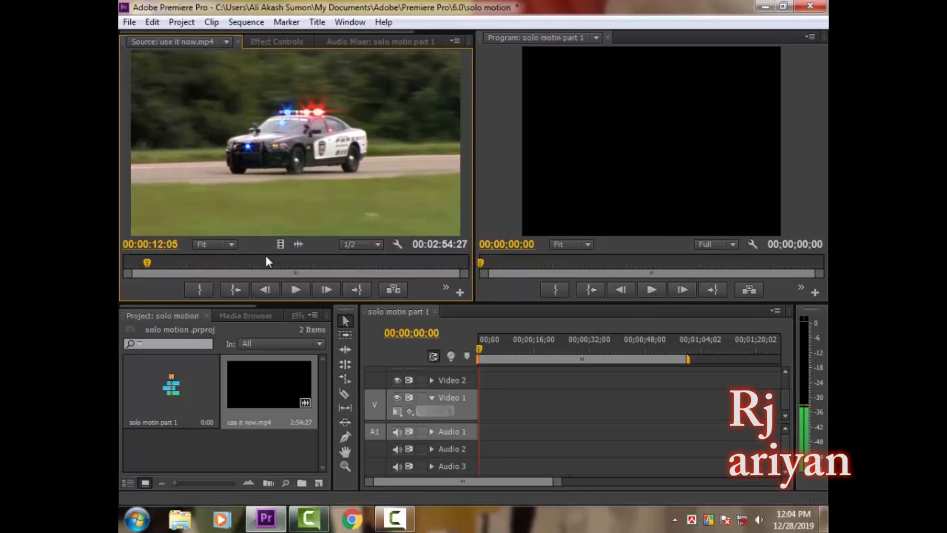
key(Left)
key(Left)
key(Left)
key(Left)
key(Left)
key(Left)
key(Left)
key(Left)
key(Left)
key(Left)
key(Left)
key(Left)
key(Left)
key(Left)
key(Left)
key(Left)
key(Left)
key(Left)
key(Left)
key(Left)
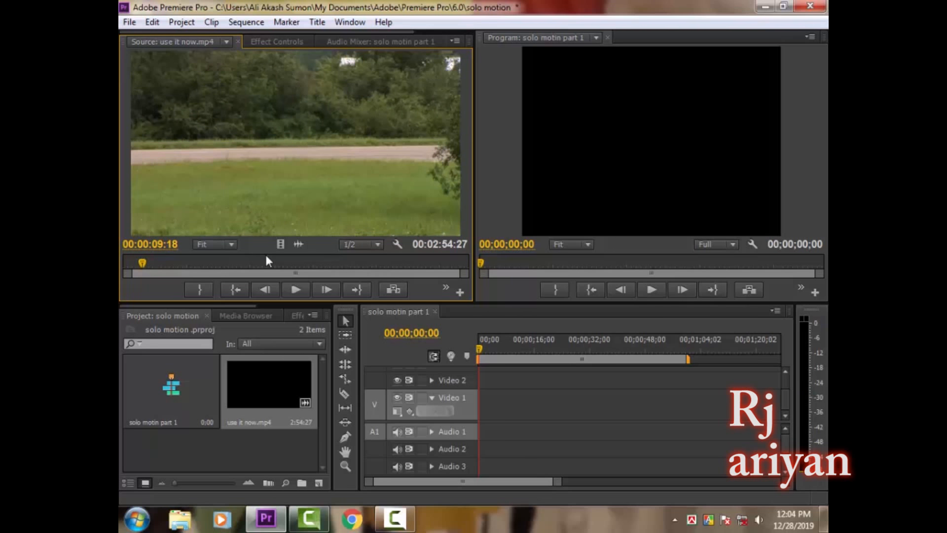
key(i)
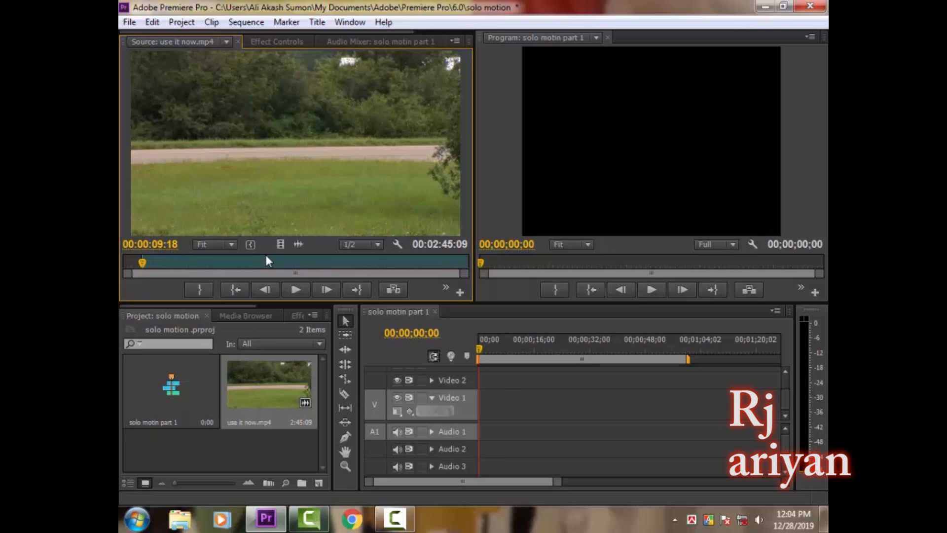
Play the source clip on to 00:00:23:12 and set the Out point there
key(space)
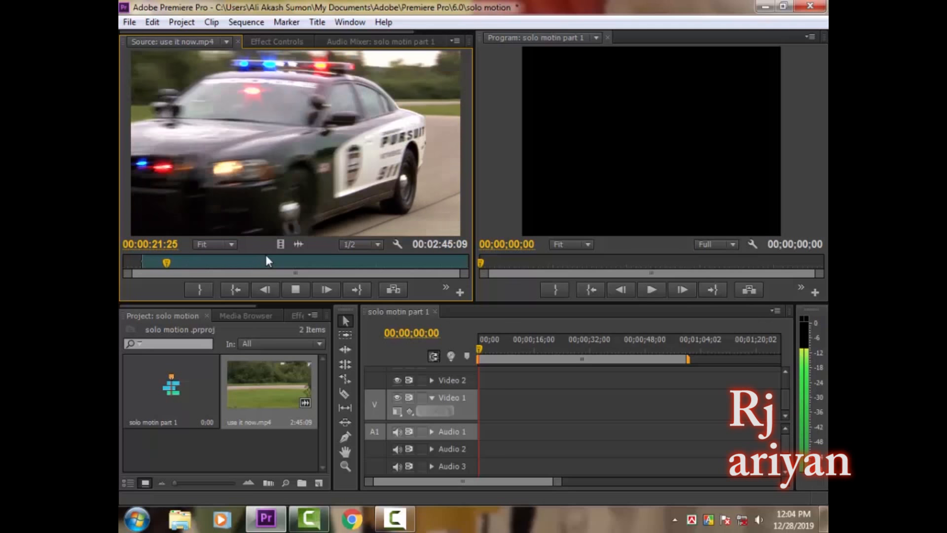
key(space)
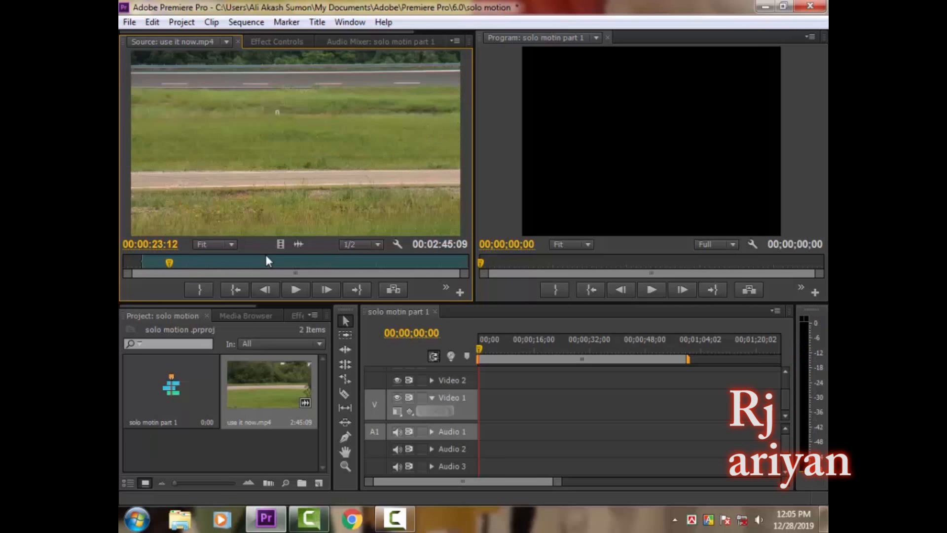
key(o)
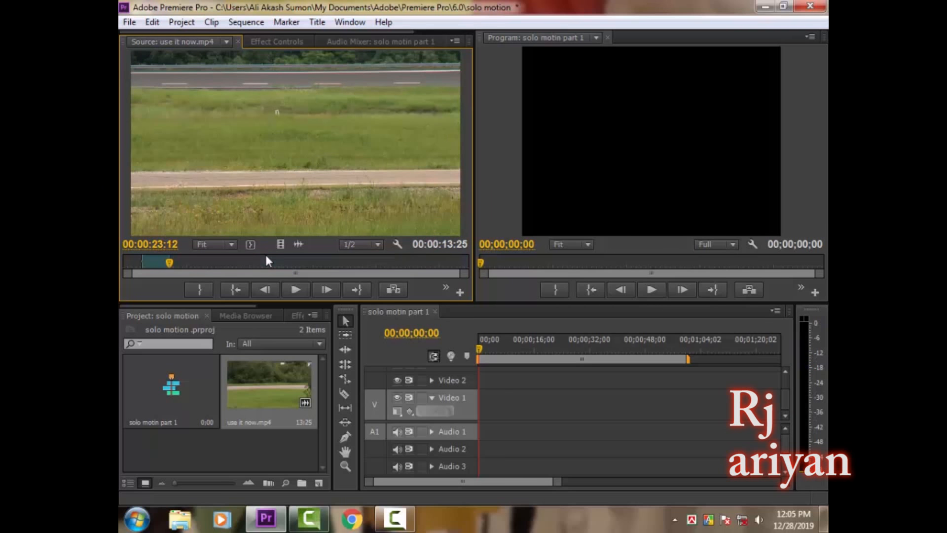
Place the marked section at the start of Video 1 with the sequence settings matched to the clip, and play it through
key(Left)
key(Left)
key(Left)
key(Left)
key(Left)
key(Left)
key(Left)
key(Left)
key(Left)
key(Left)
key(Left)
key(Left)
key(Left)
key(Left)
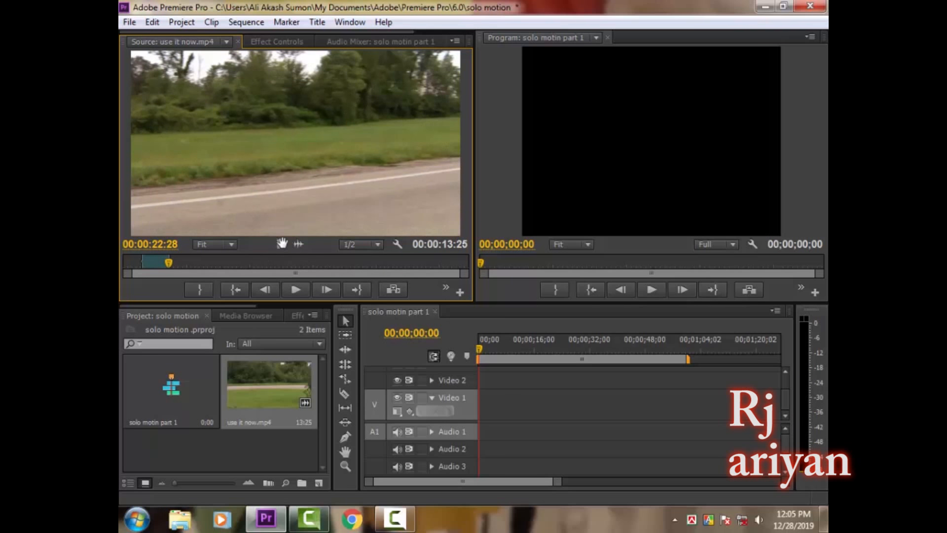
drag(299, 139, 472, 419)
click(461, 288)
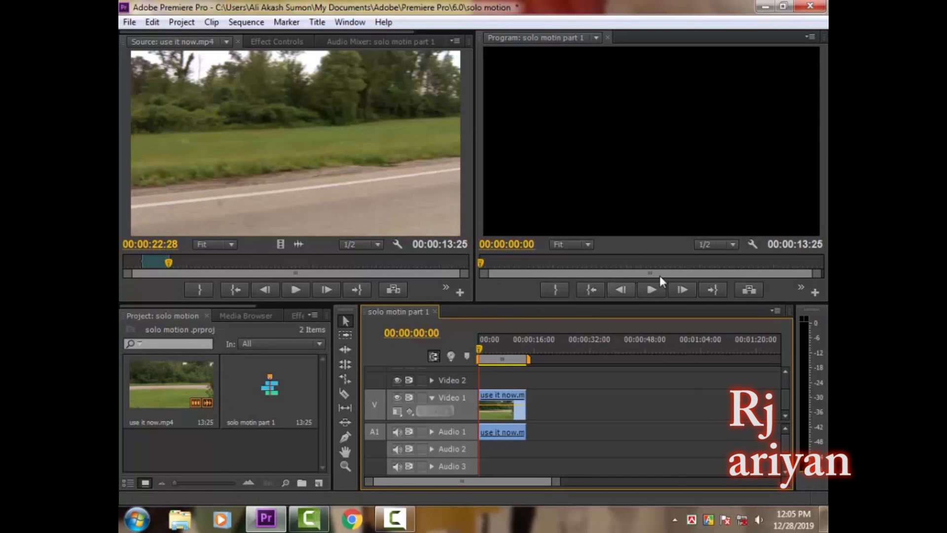
click(651, 290)
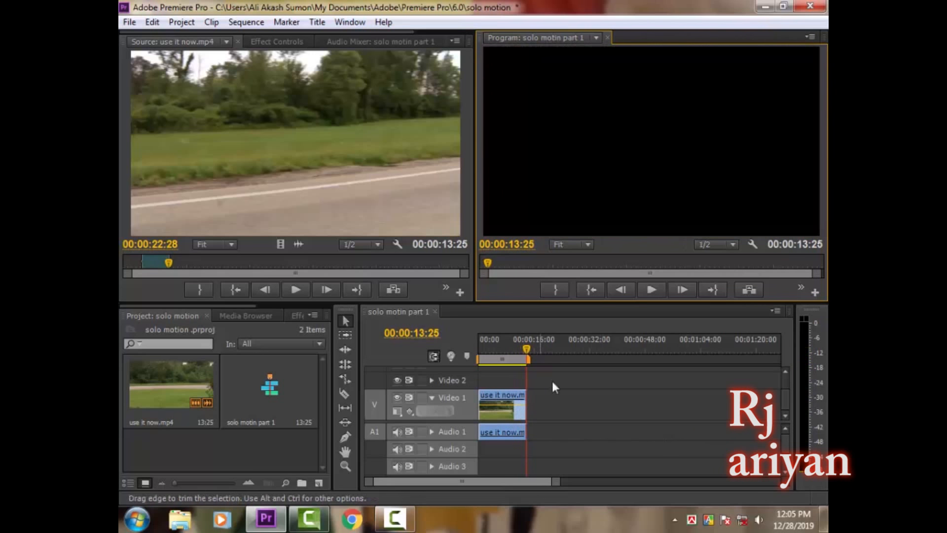
drag(526, 346, 470, 356)
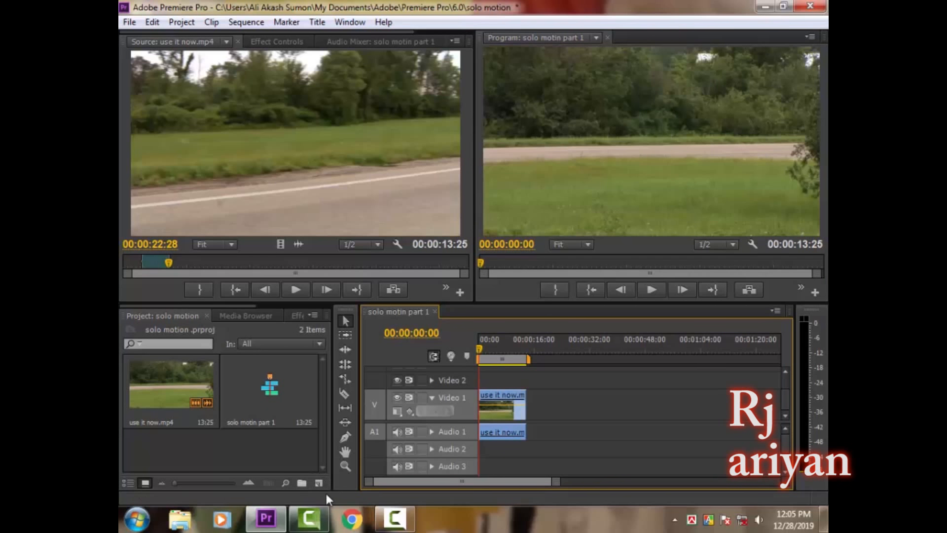
Apply the Horizontal Flip effect from the Transform video effects to the clip on Video 1 and play back the result
key(shift+7)
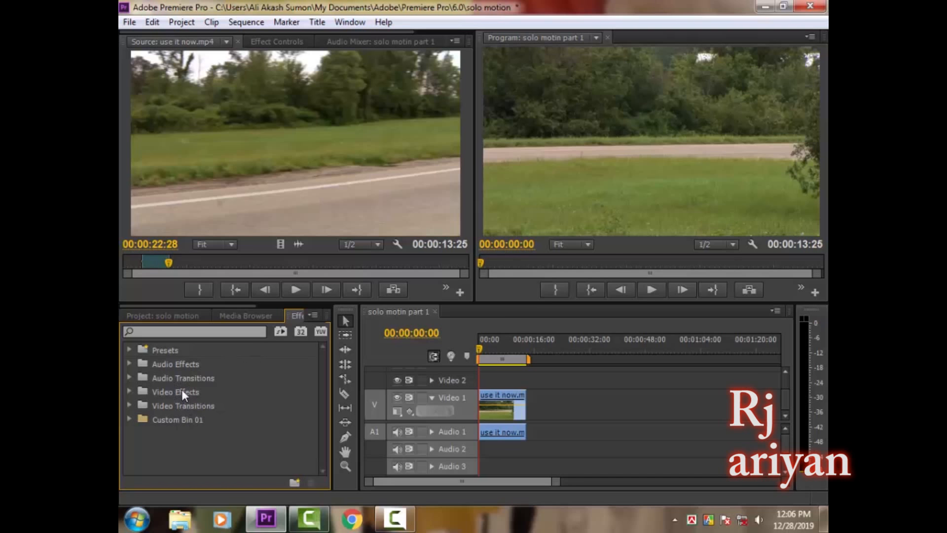
click(183, 392)
double_click(183, 393)
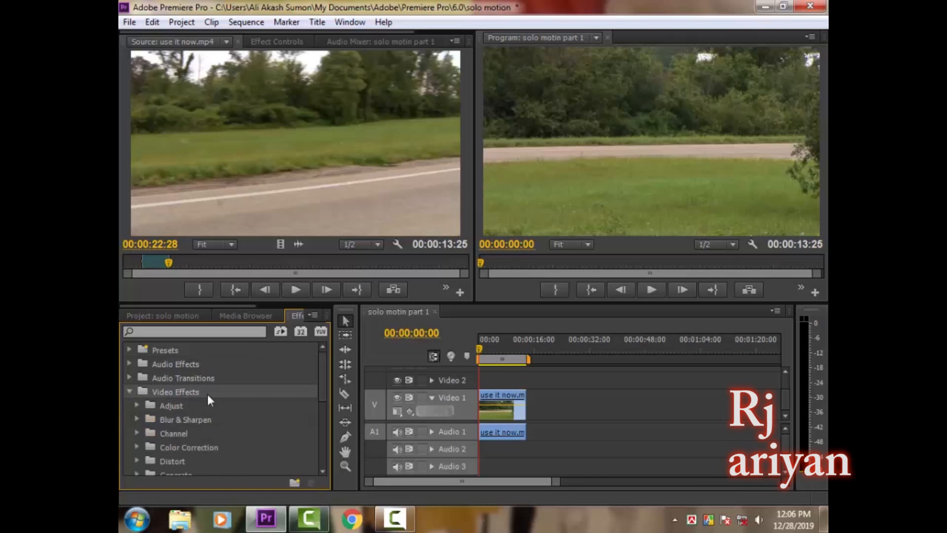
scroll(220, 417, down, 2)
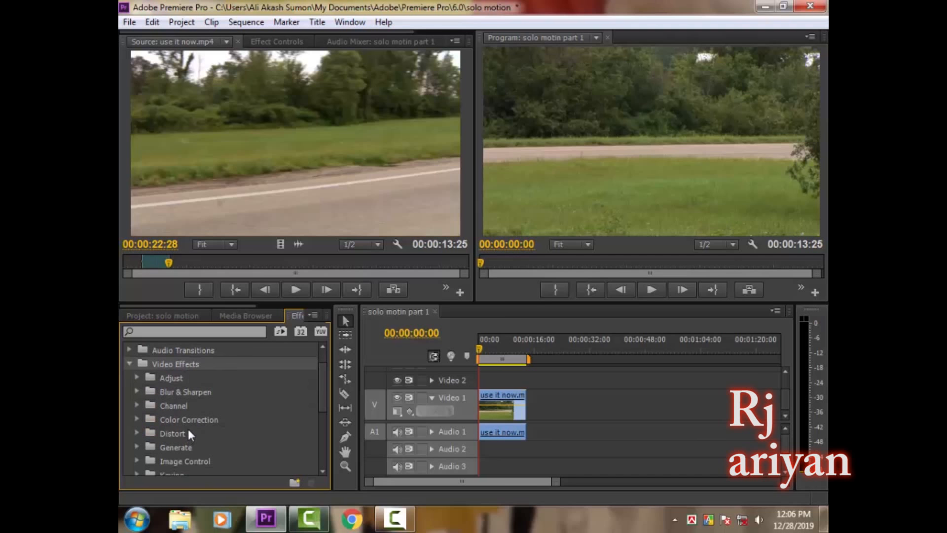
scroll(189, 428, down, 5)
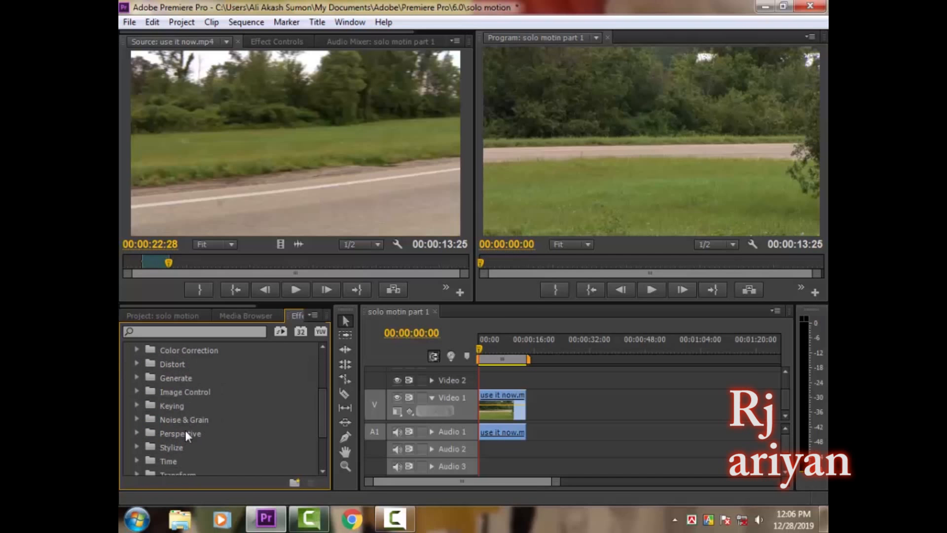
scroll(184, 430, down, 2)
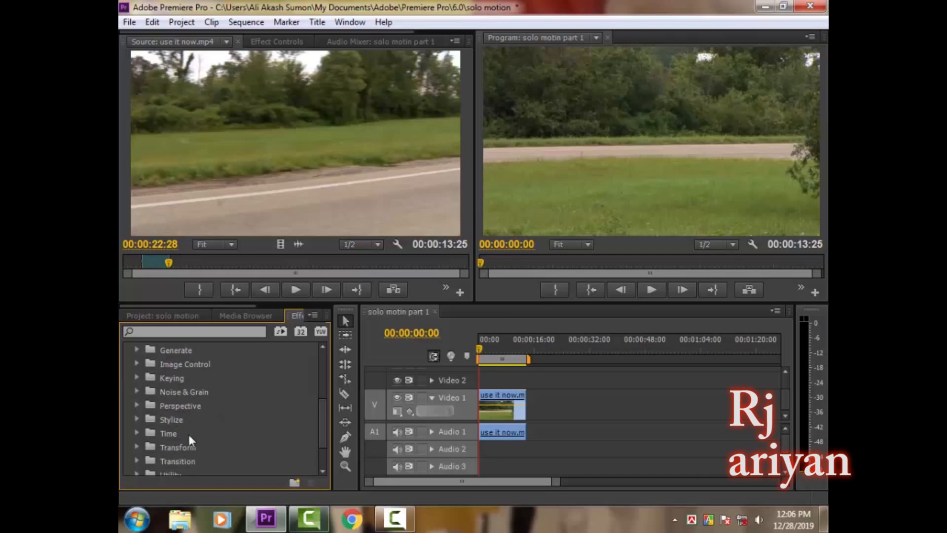
double_click(165, 448)
scroll(231, 422, down, 5)
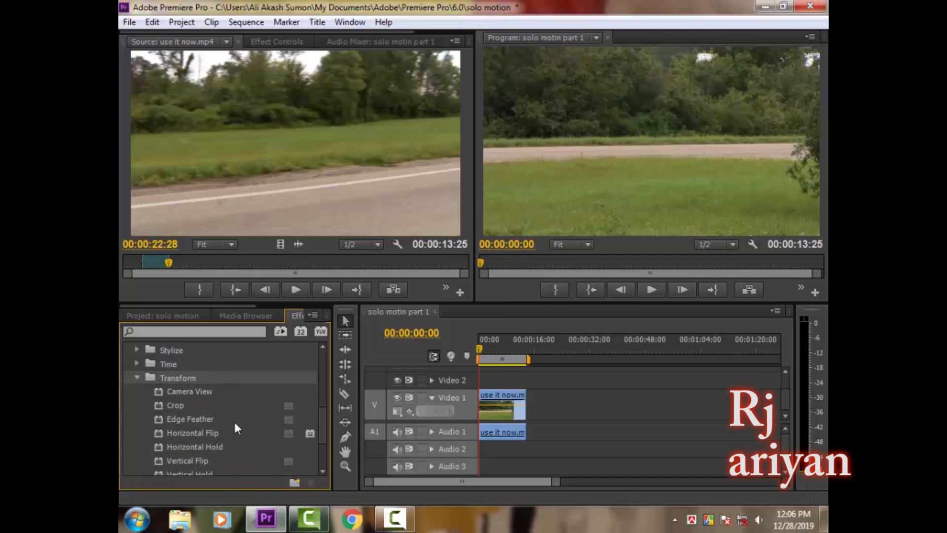
scroll(234, 427, down, 2)
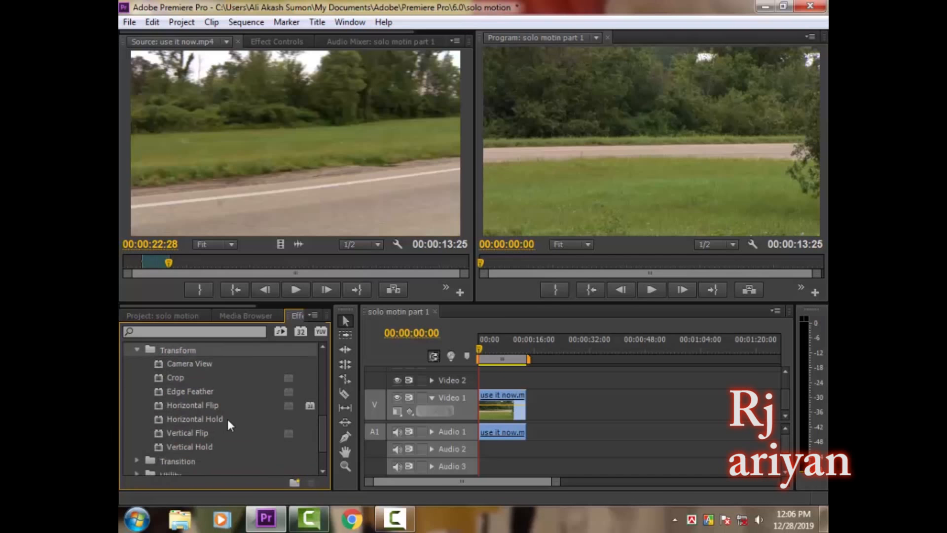
click(191, 404)
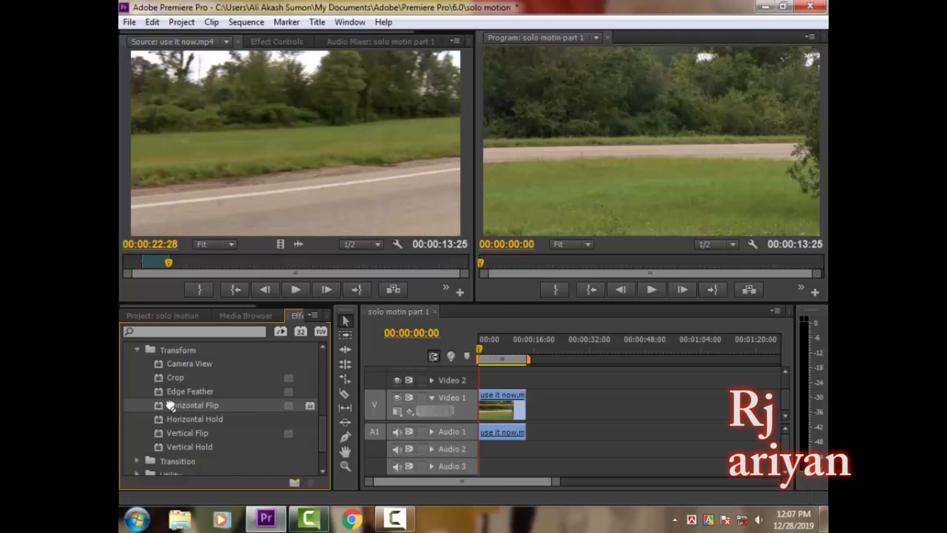
drag(309, 407, 439, 391)
drag(498, 402, 503, 413)
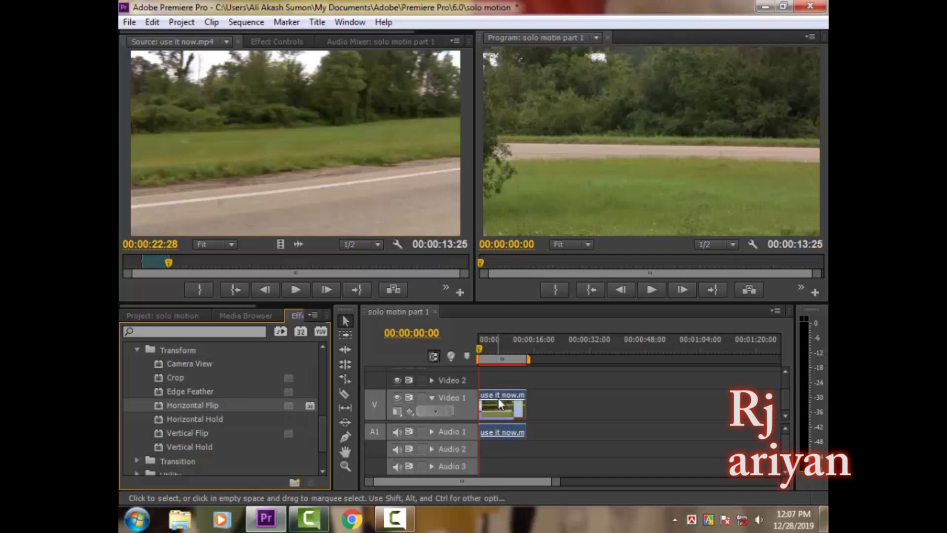
click(653, 288)
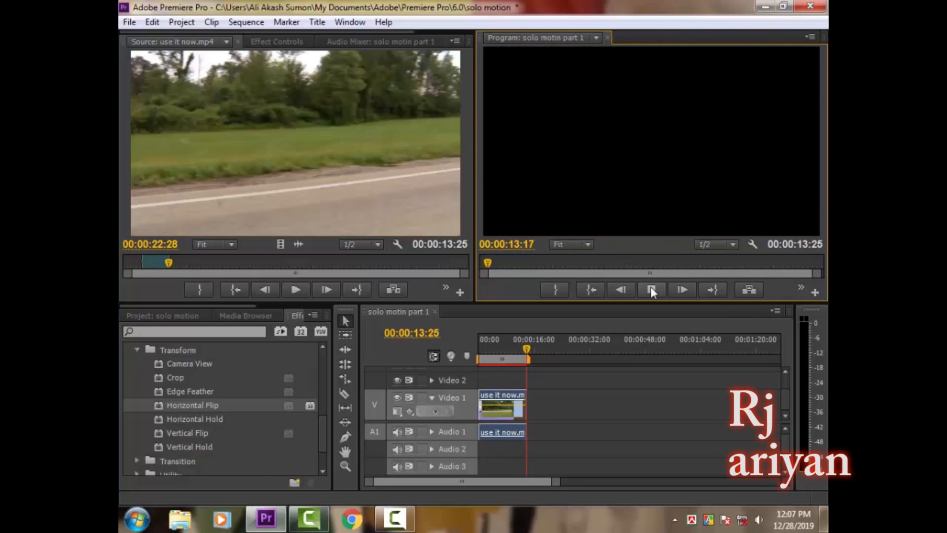
drag(526, 351, 460, 357)
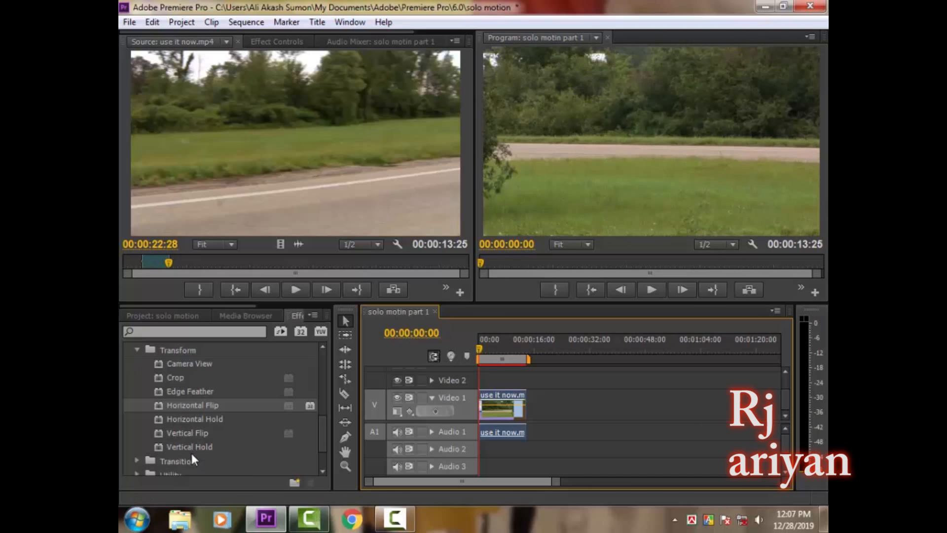
Try to apply the Vertical Flip effect to the clip on Video 1 and play the sequence through
drag(185, 433, 501, 398)
click(654, 288)
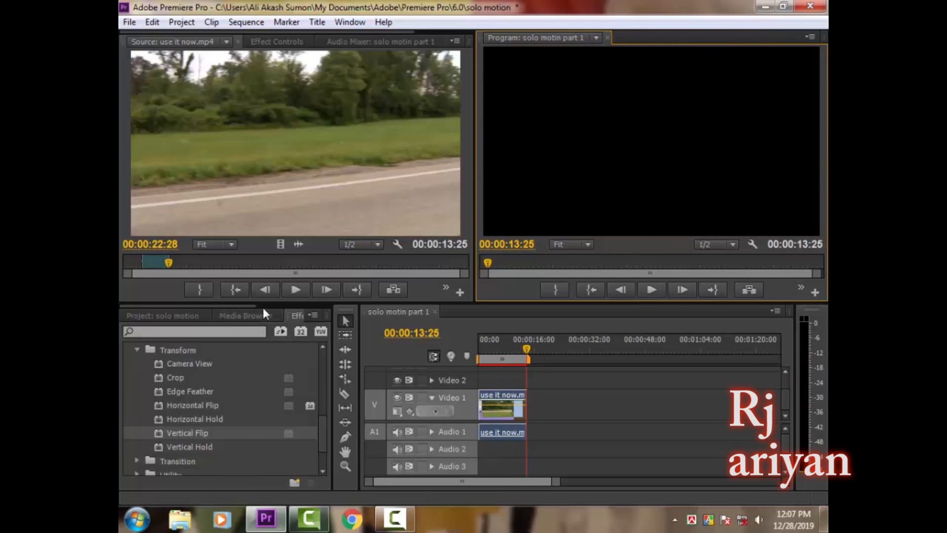
drag(528, 350, 463, 354)
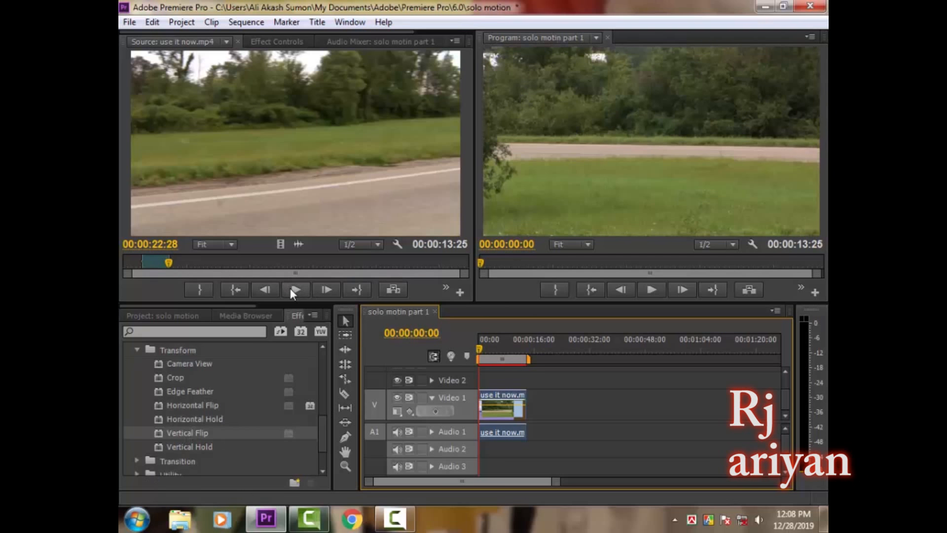
Move the source playhead to 00:00:10:16 to compare the views, and show the effect controls of the timeline clip
drag(169, 266, 146, 268)
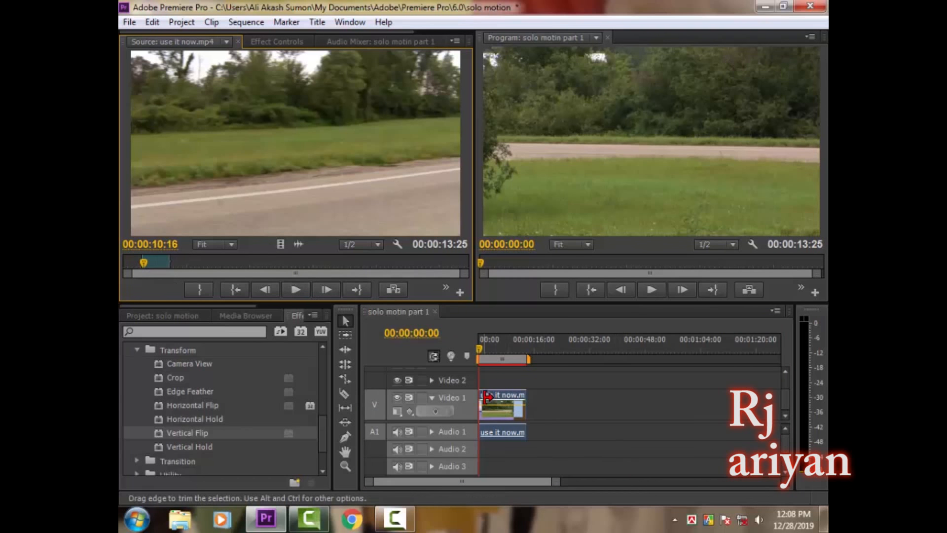
click(691, 129)
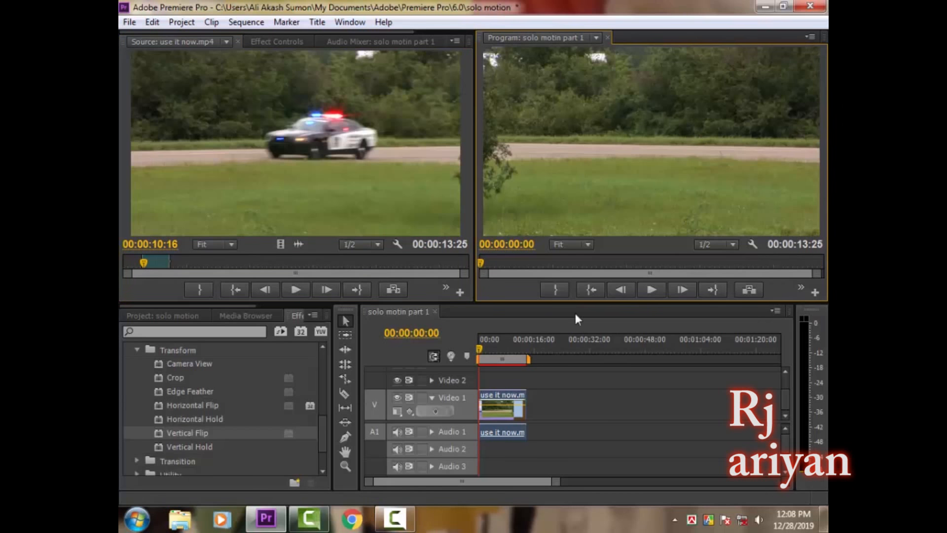
click(275, 42)
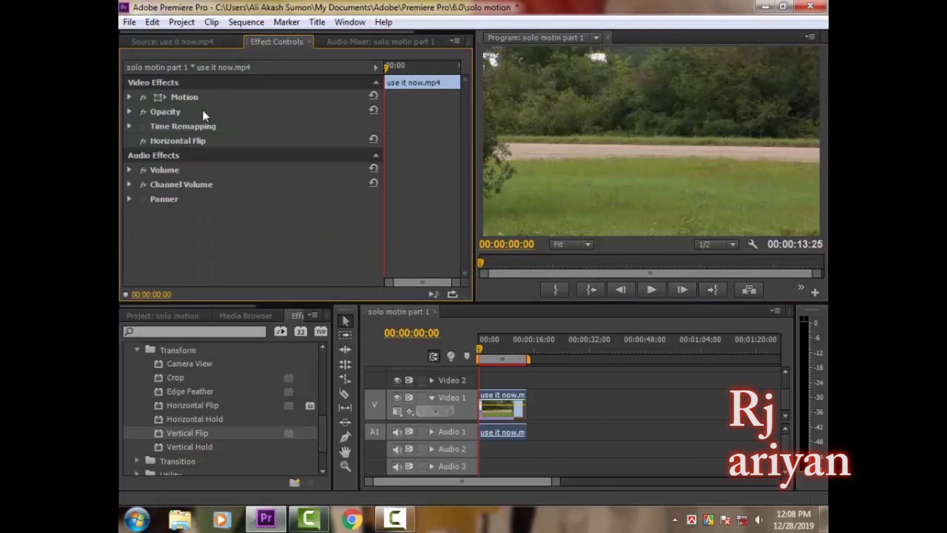
Scale the flipped clip on Video 1 down to 46 and set its horizontal position to 979
click(128, 96)
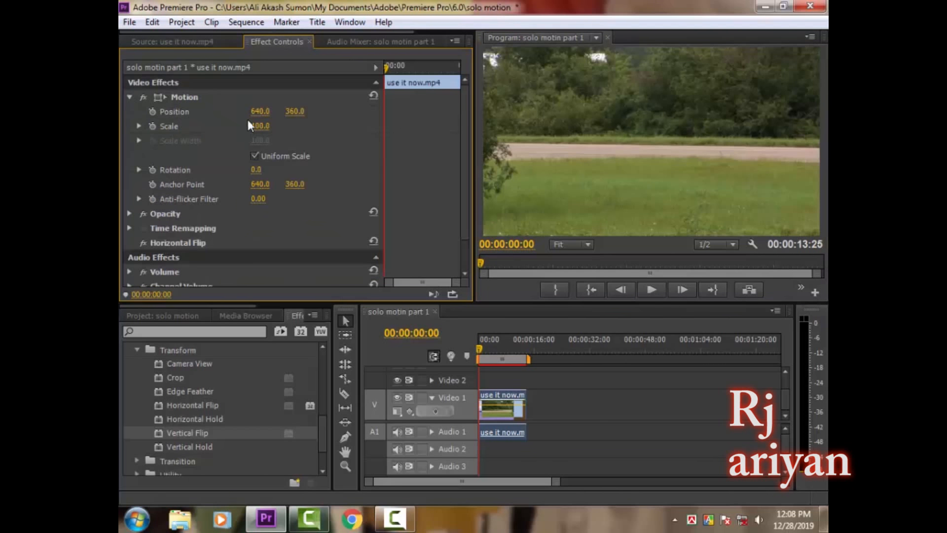
mouse_move(265, 113)
mouse_down()
mouse_move(246, 112)
mouse_move(265, 114)
mouse_up()
drag(258, 126, 426, 111)
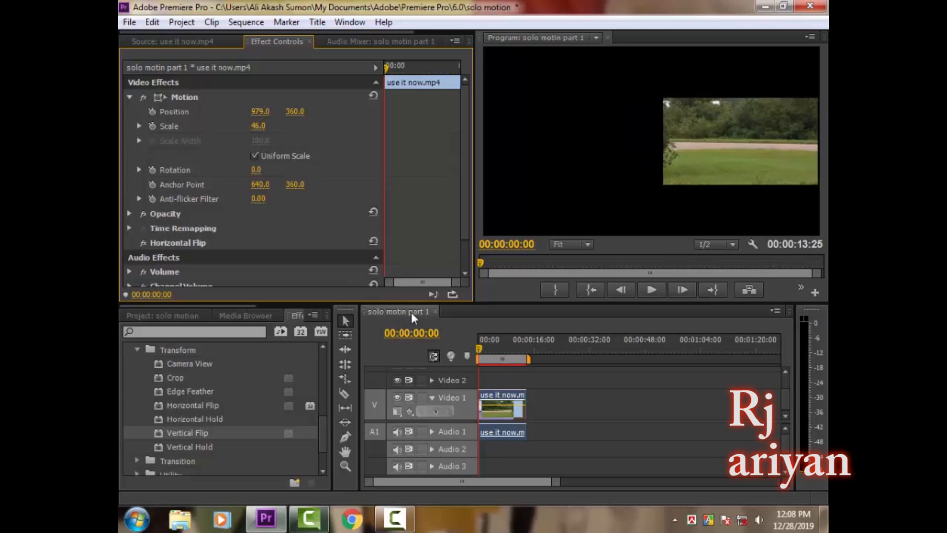
Place the source clip at the start of Video 2 and set its scale to 45 and horizontal position to 328
click(172, 41)
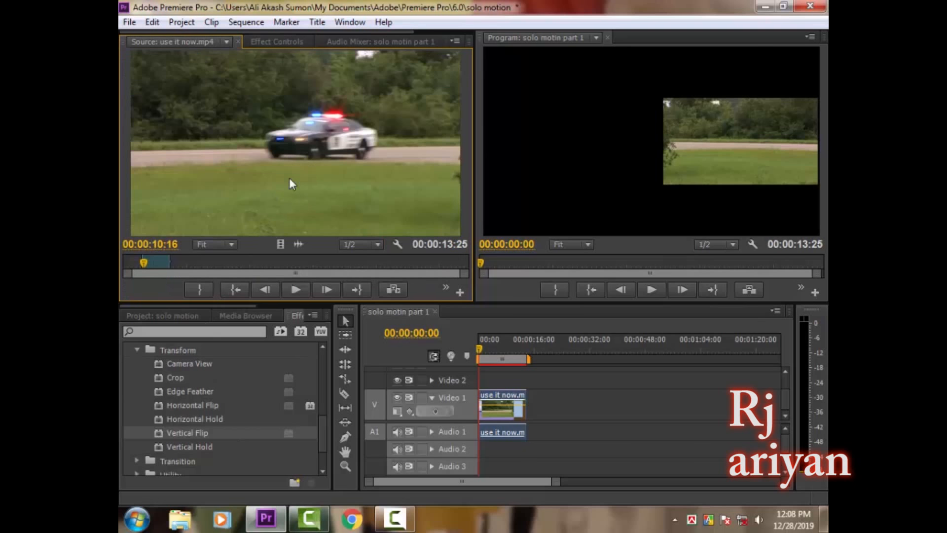
drag(278, 194, 502, 381)
click(277, 41)
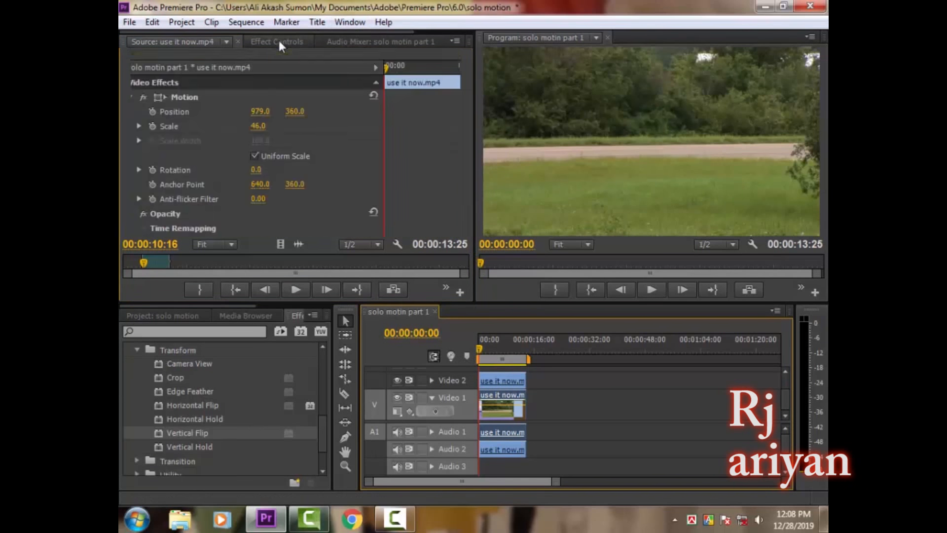
click(511, 382)
click(129, 97)
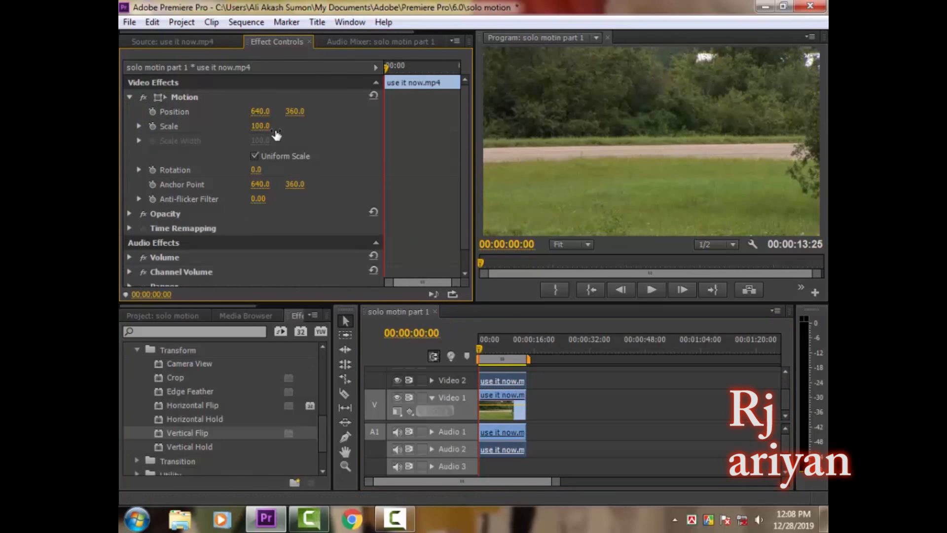
drag(258, 126, 214, 111)
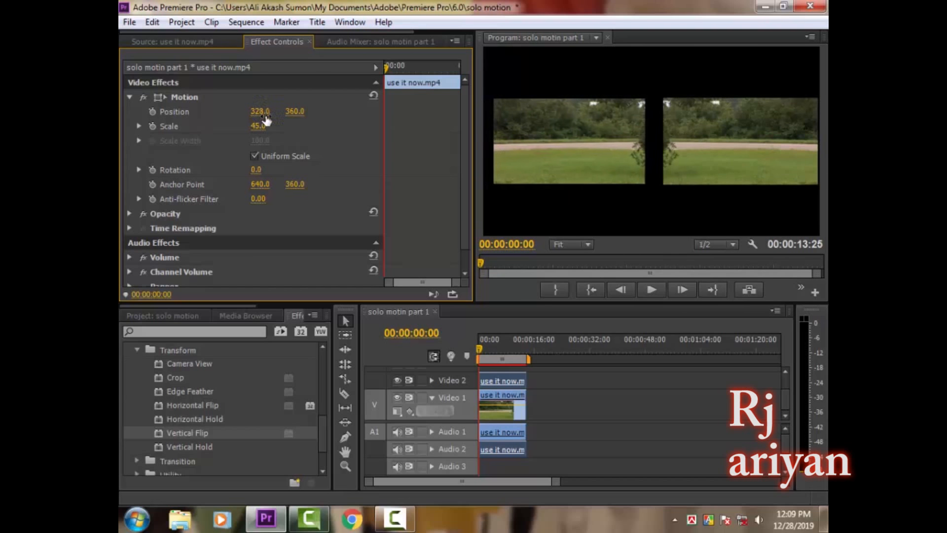
Play the side-by-side sequence through and return the playhead to the start
click(173, 41)
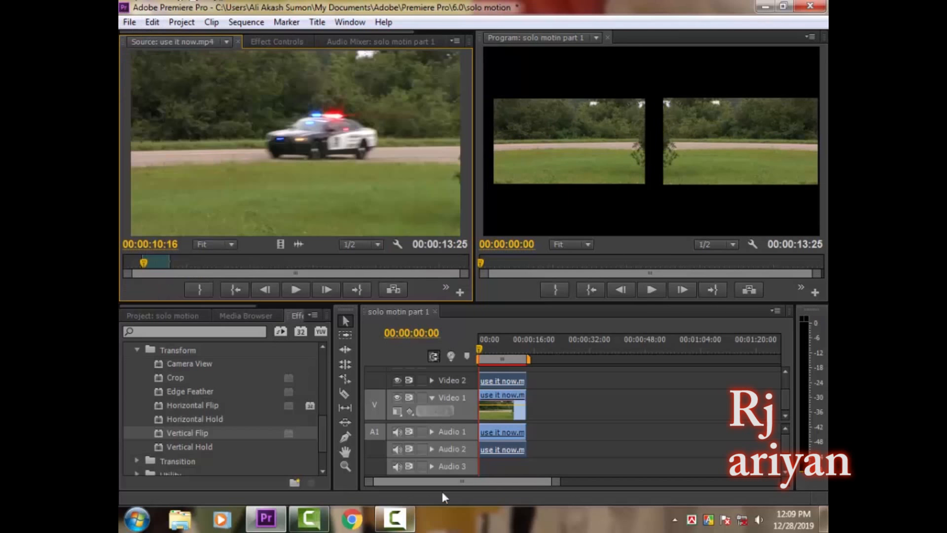
click(648, 295)
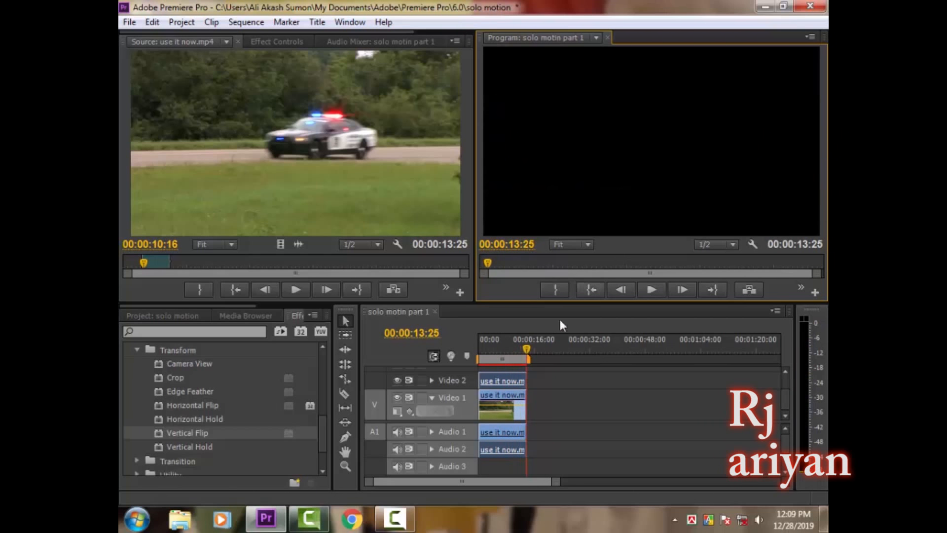
drag(525, 351, 413, 371)
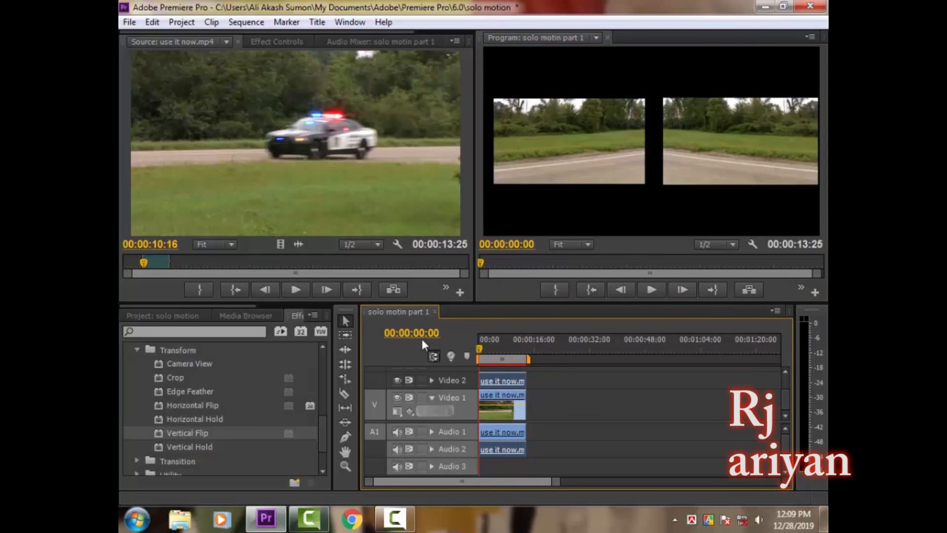
Find the Cross Dissolve transition, apply it to both ends of the clips on Video 1 and Video 2, and play back the sequence
click(212, 333)
text(crox)
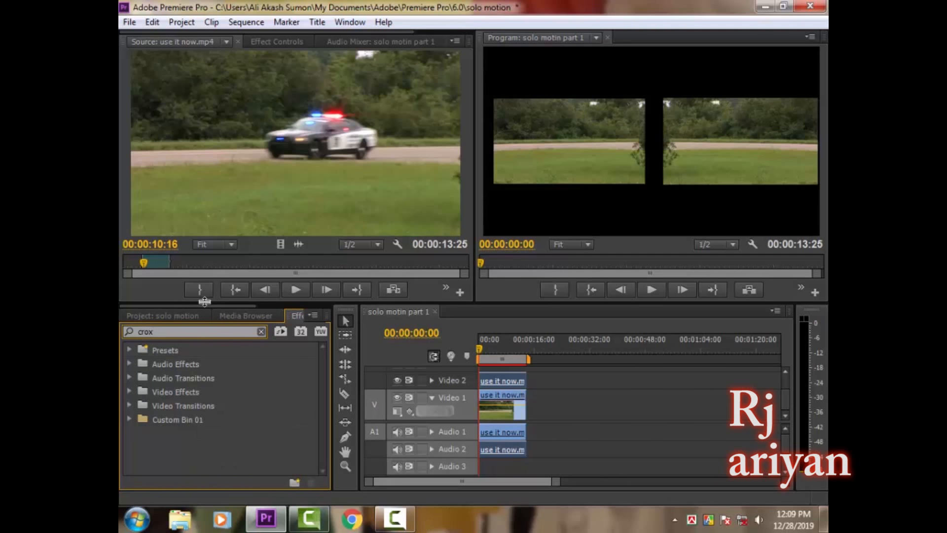
key(BackSpace)
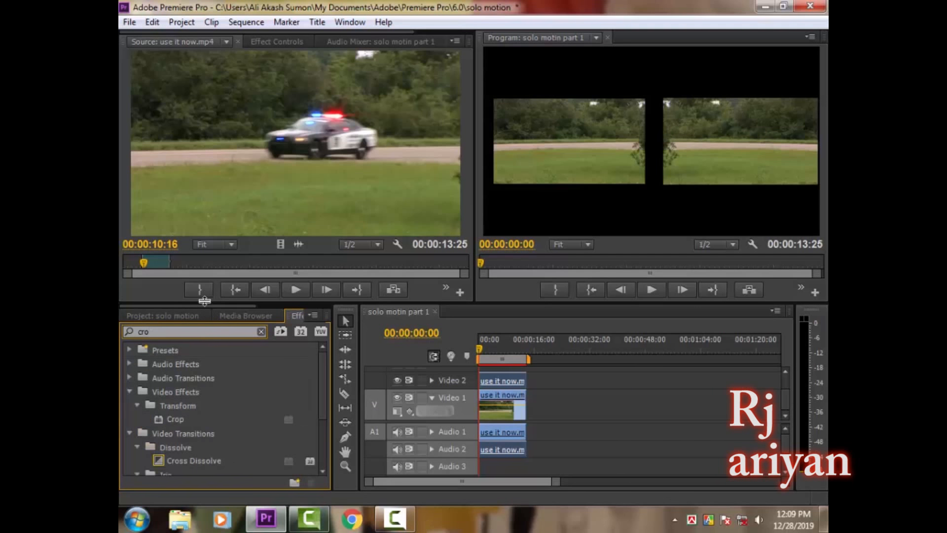
text(ss)
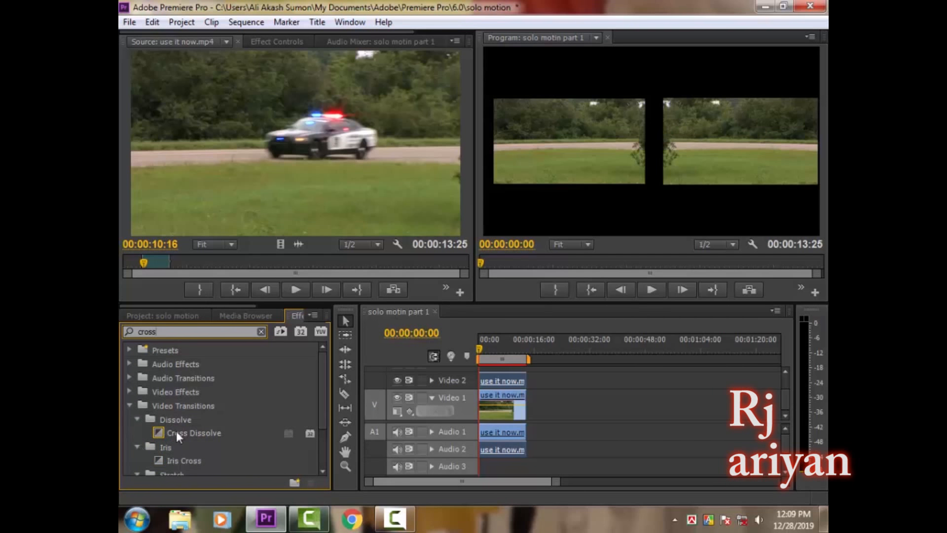
drag(177, 431, 485, 393)
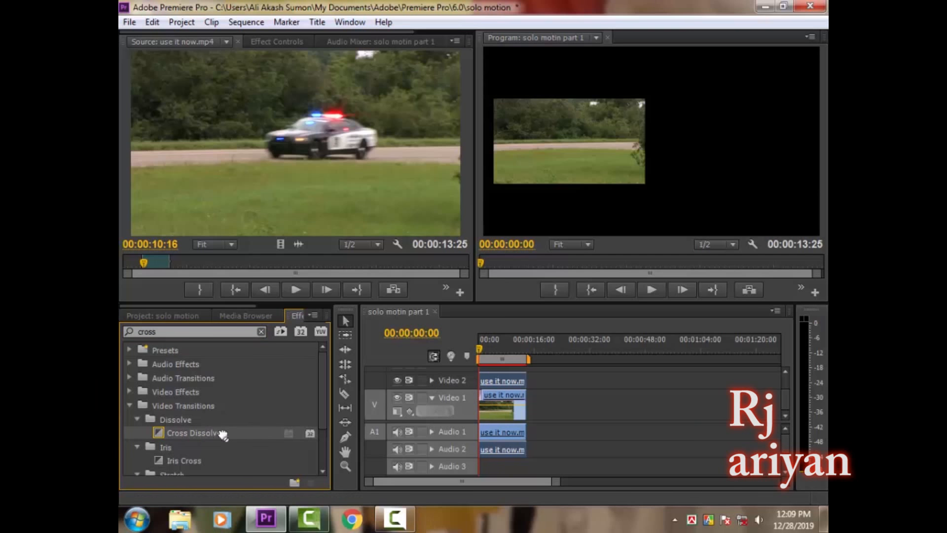
drag(223, 435, 492, 424)
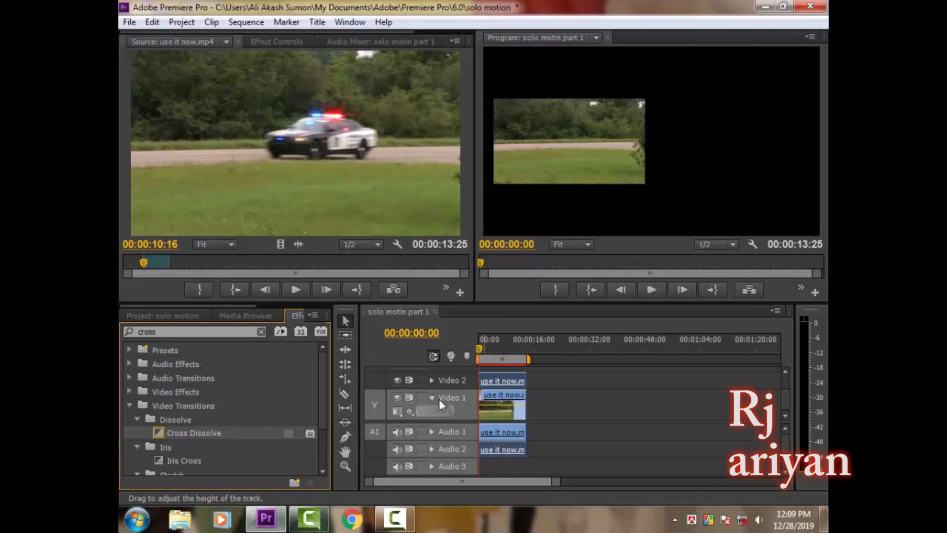
drag(197, 433, 488, 379)
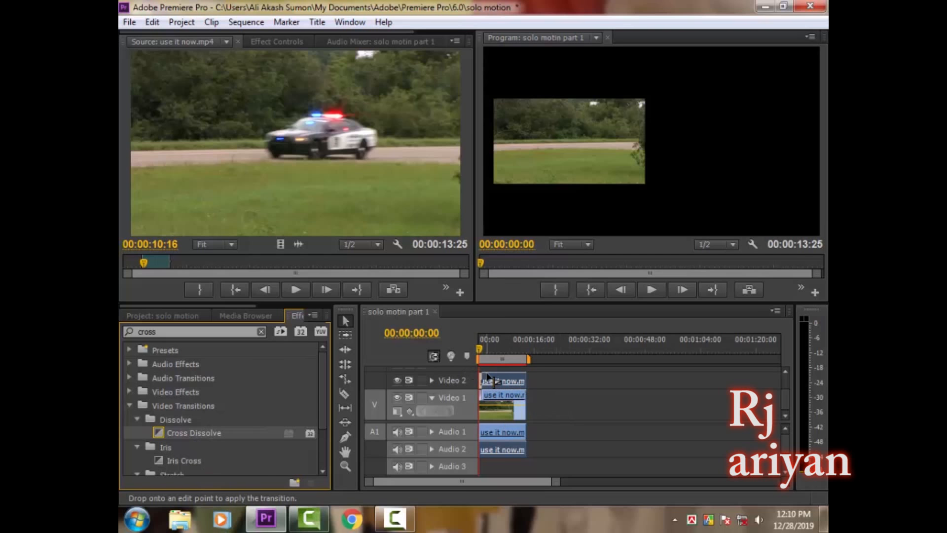
key(space)
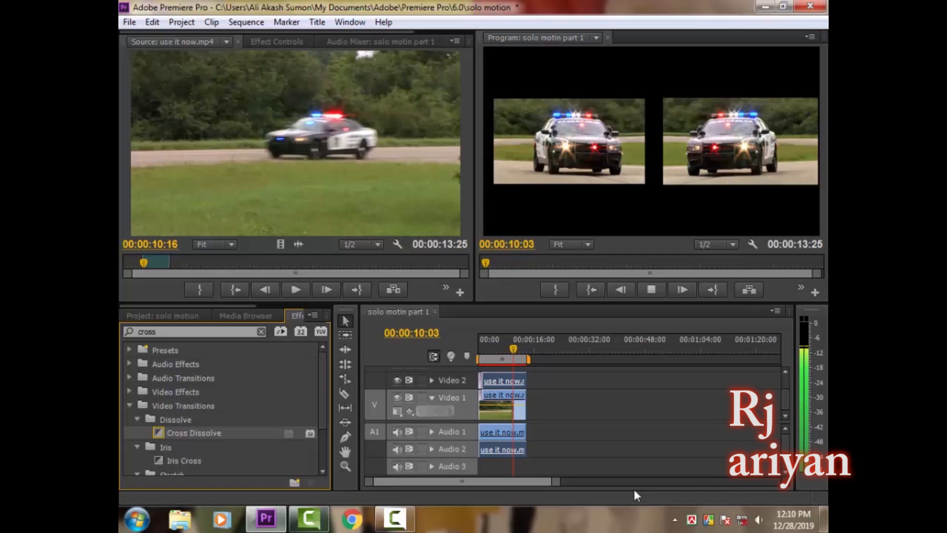
key(Home)
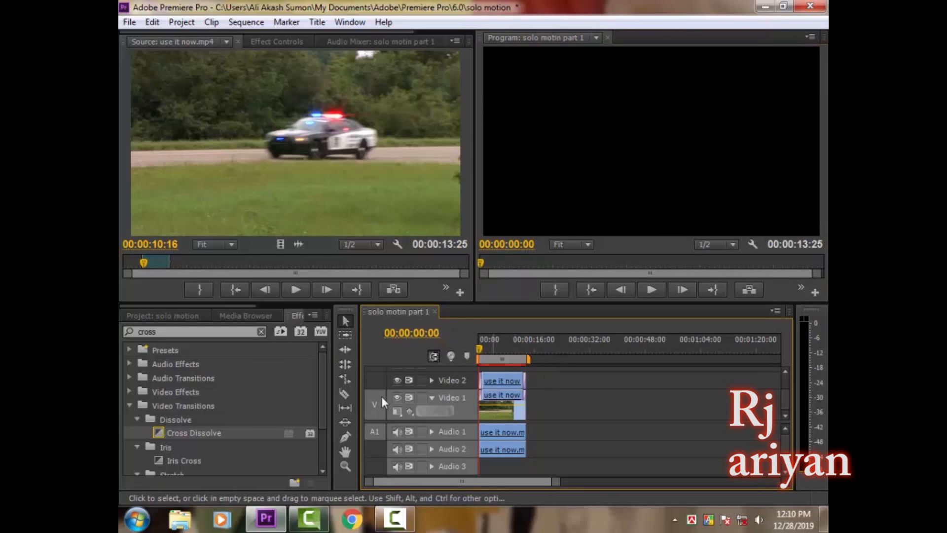
Create a 1280 x 720 still title named Title 01 and close its empty title window
click(349, 22)
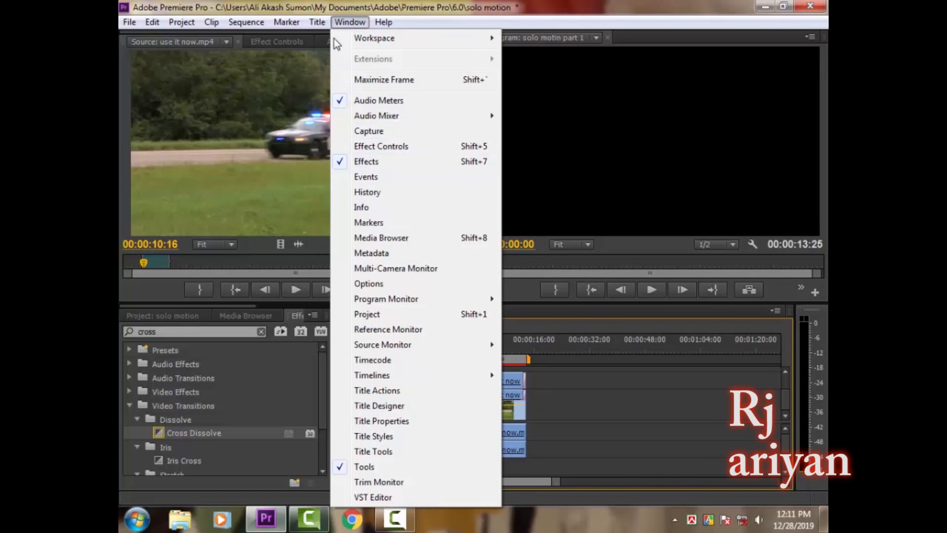
click(317, 22)
mouse_move(345, 44)
click(529, 38)
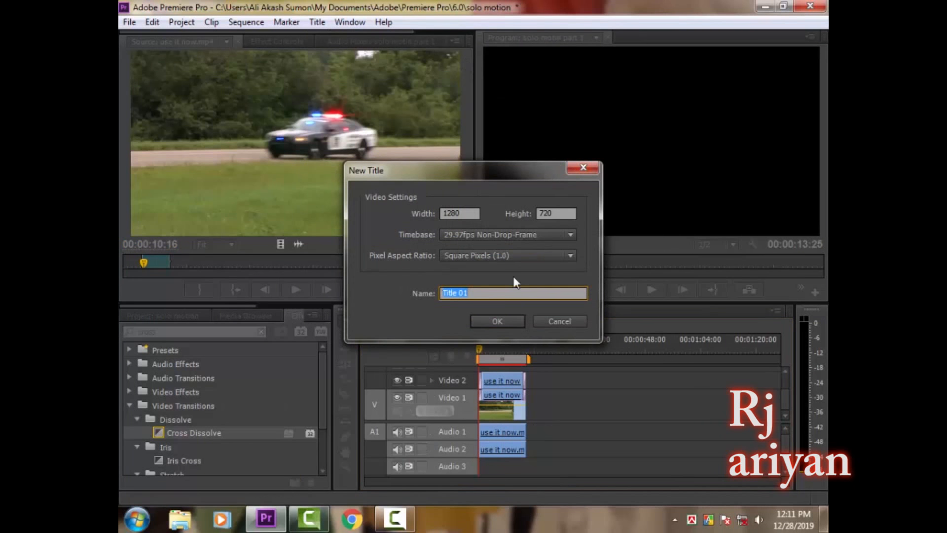
click(497, 321)
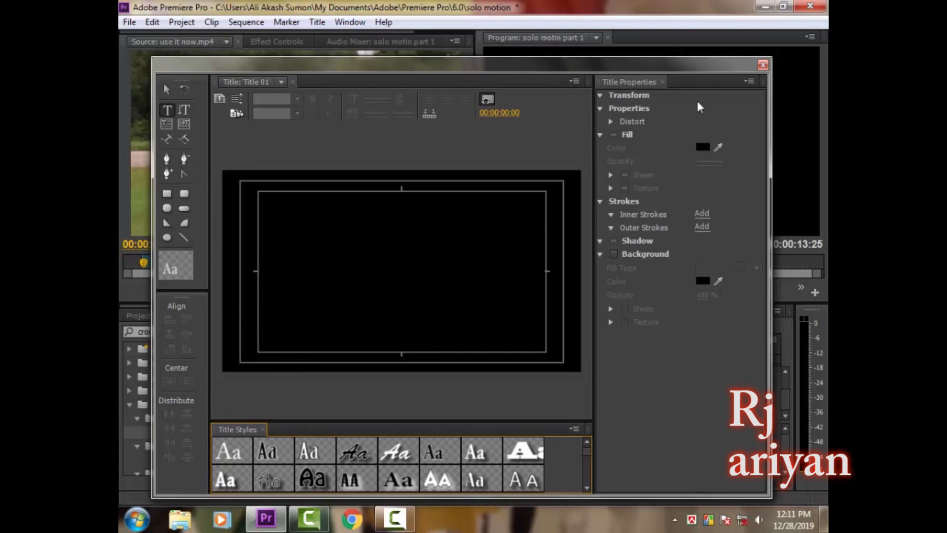
click(763, 65)
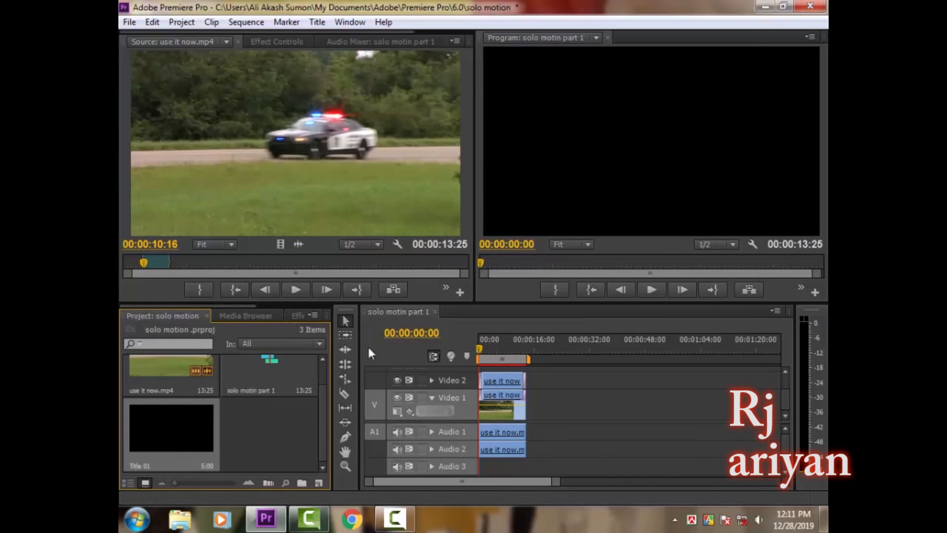
Move the sequence playhead to 00:00:03:24 and reopen Title 01 for editing over that frame
drag(481, 347, 491, 347)
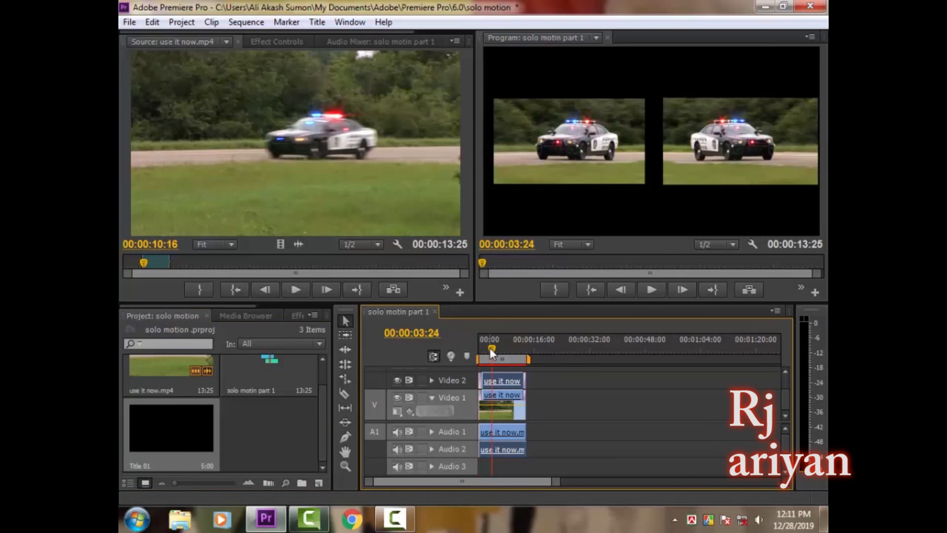
double_click(188, 427)
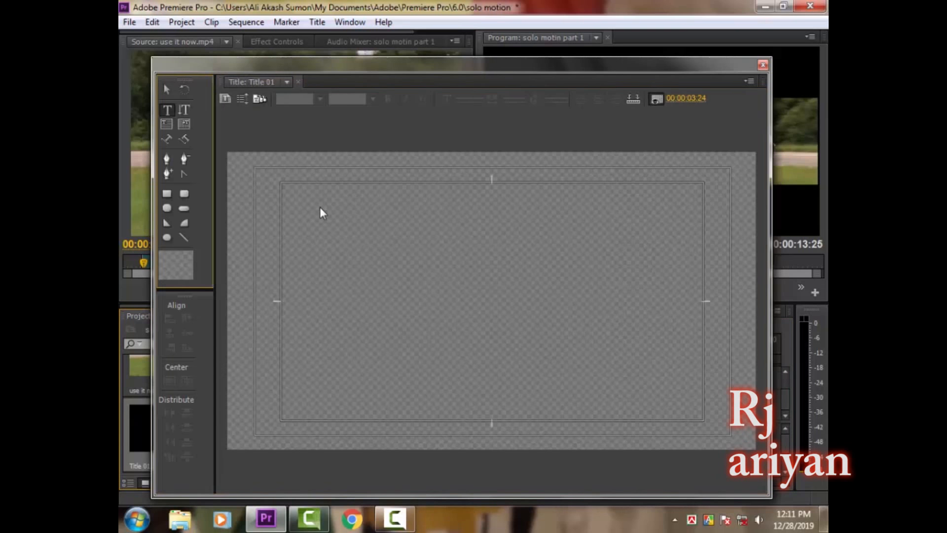
click(218, 98)
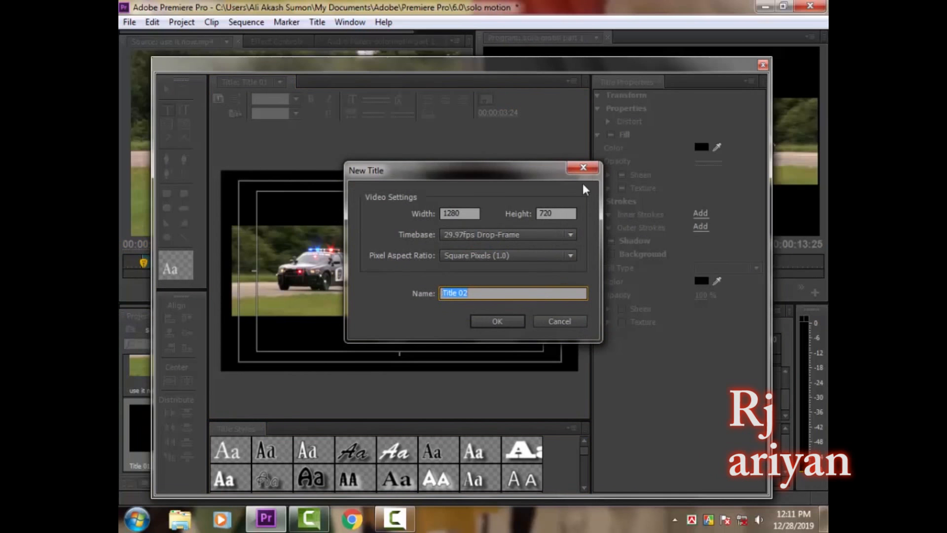
click(583, 168)
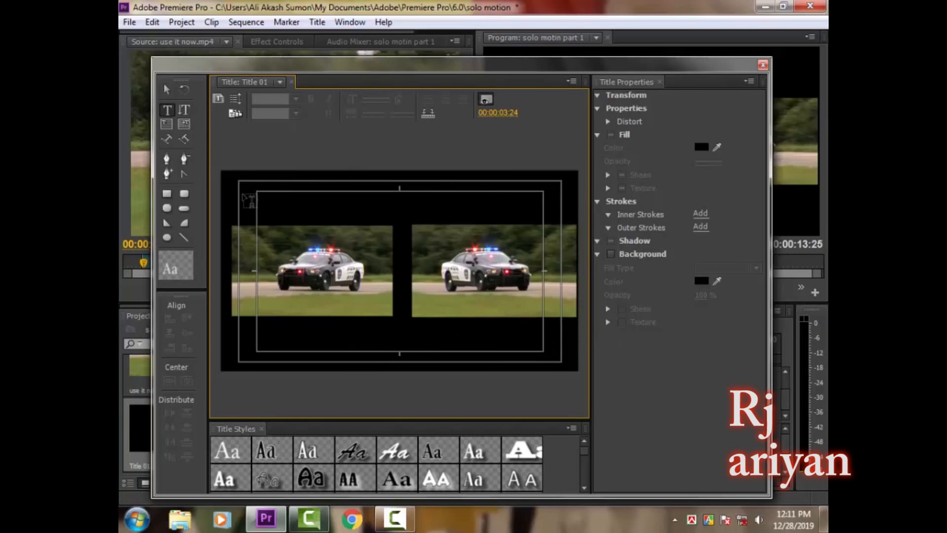
Add the text "Original" to the title above the unflipped police car picture
click(242, 196)
text(Ori)
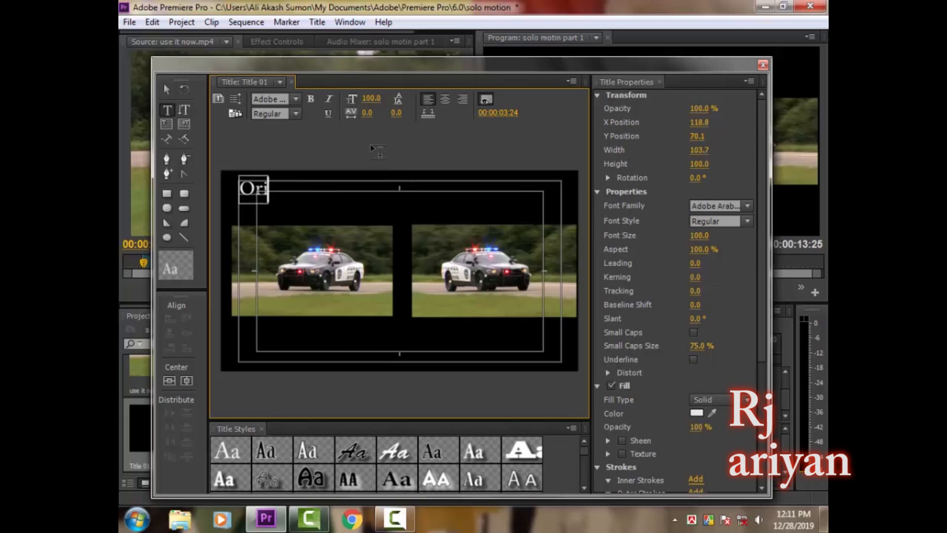
text(ginal)
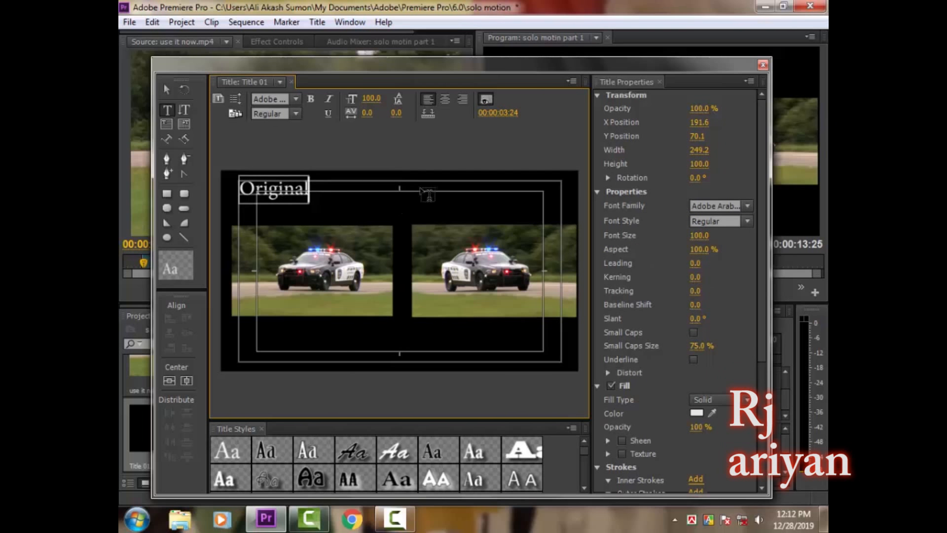
click(456, 187)
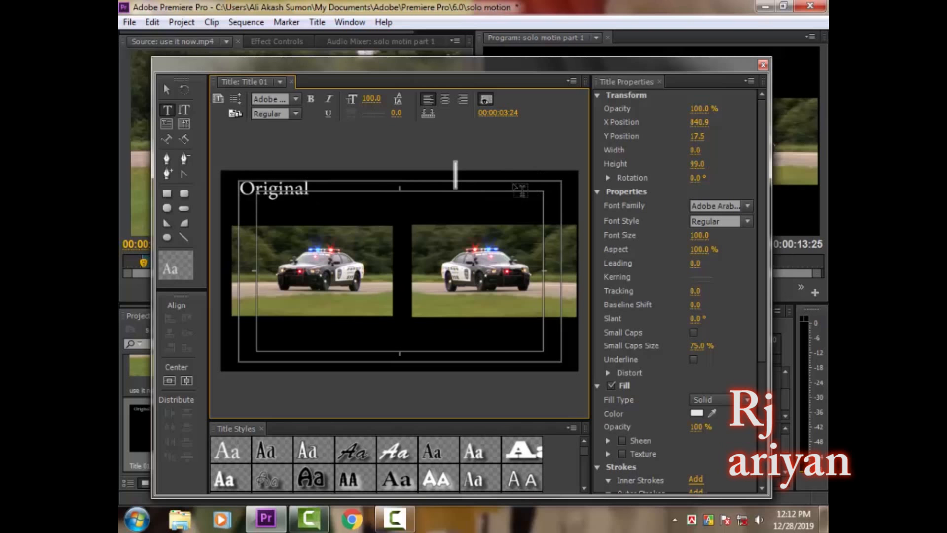
key(ctrl+z)
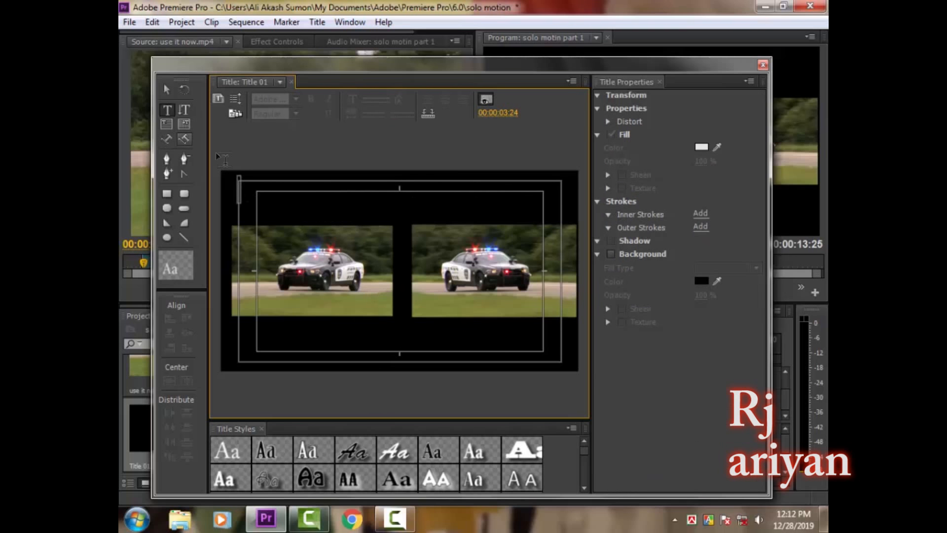
text(Original)
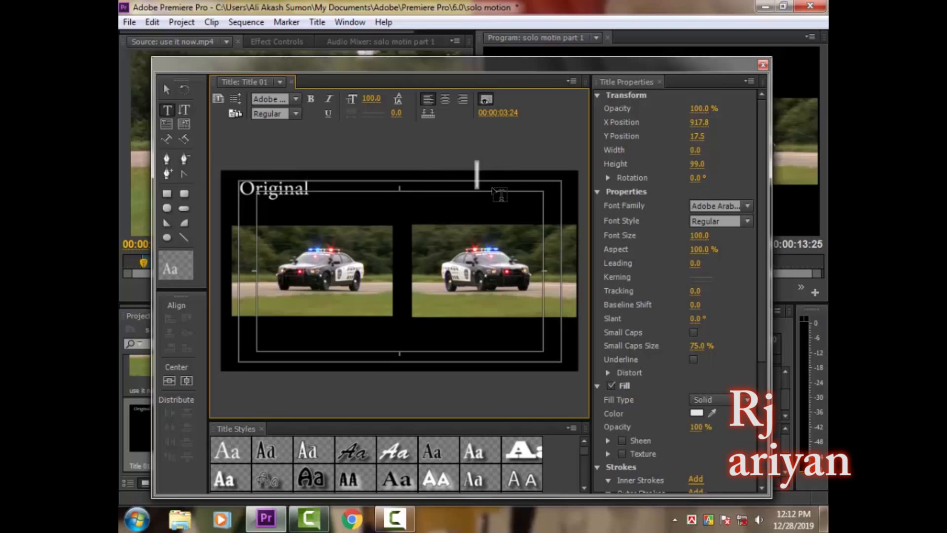
Add a second text reading "Flip Footage" above the flipped police car picture
text(F)
text(lip version)
key(BackSpace)
key(BackSpace)
key(BackSpace)
key(BackSpace)
key(BackSpace)
key(BackSpace)
key(BackSpace)
text(Footage)
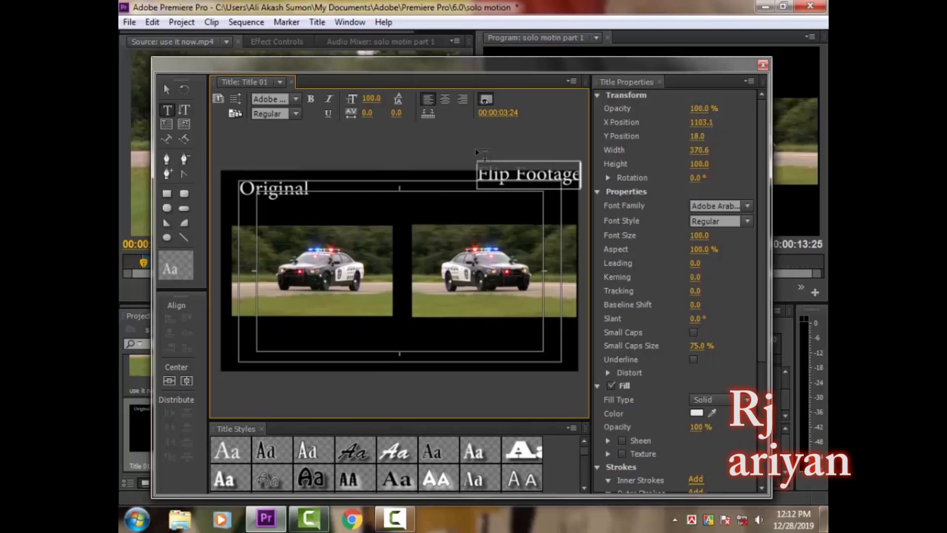
Move the "Original" and "Flip Footage" texts just above their pictures, with "Flip Footage" at about X 991.5, Y 132.2
click(166, 89)
drag(513, 178, 491, 210)
drag(276, 190, 303, 204)
drag(489, 211, 480, 211)
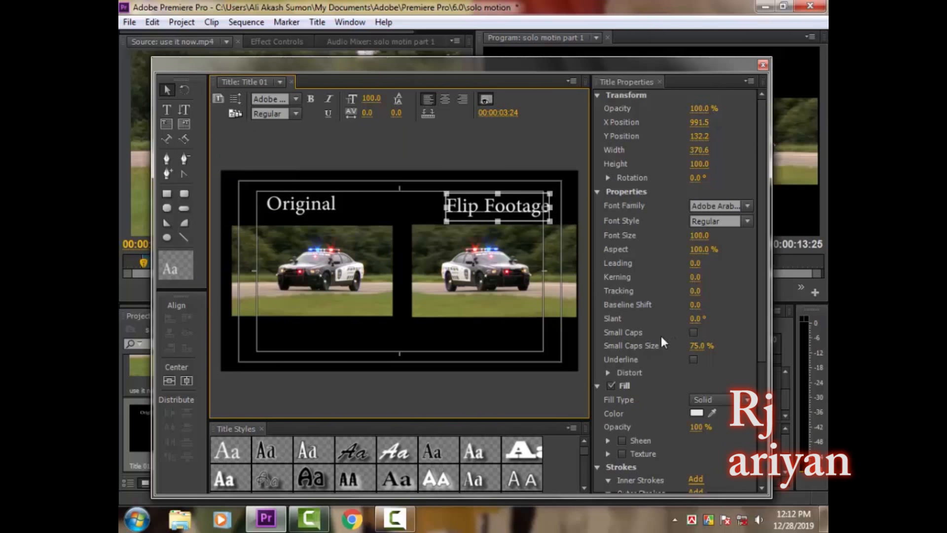
Enlarge both title texts, setting "Original" to font size 137, realign them above their pictures and close the title window
click(697, 426)
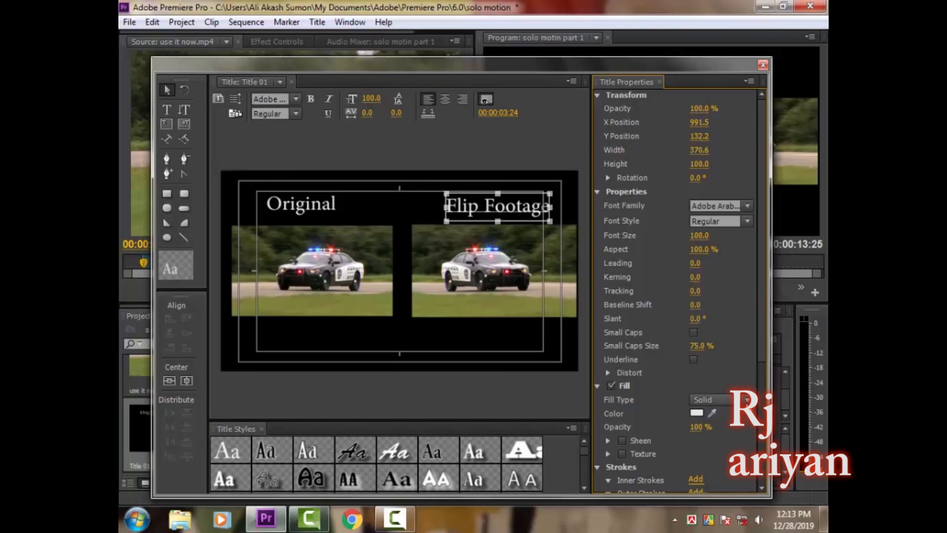
drag(694, 241, 710, 241)
drag(528, 210, 510, 204)
click(323, 208)
drag(697, 236, 719, 236)
drag(334, 210, 331, 212)
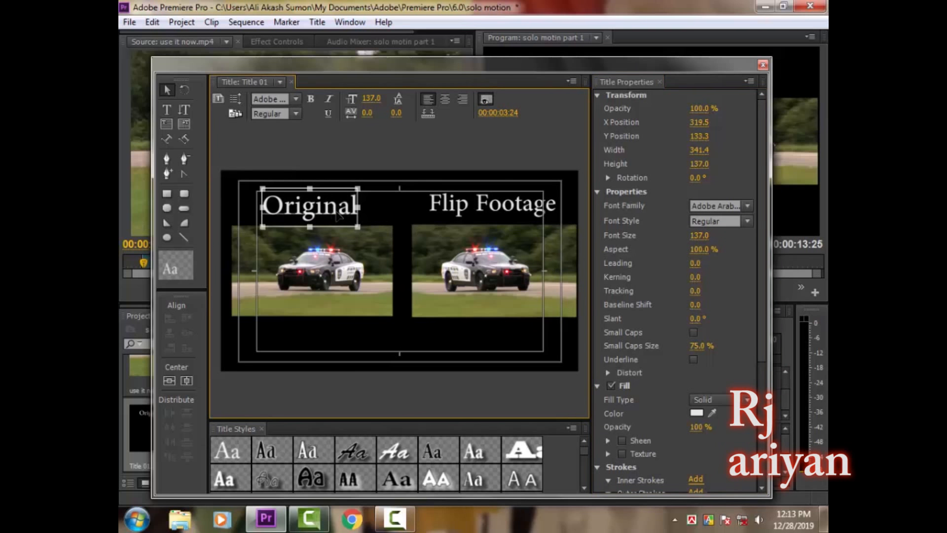
click(763, 65)
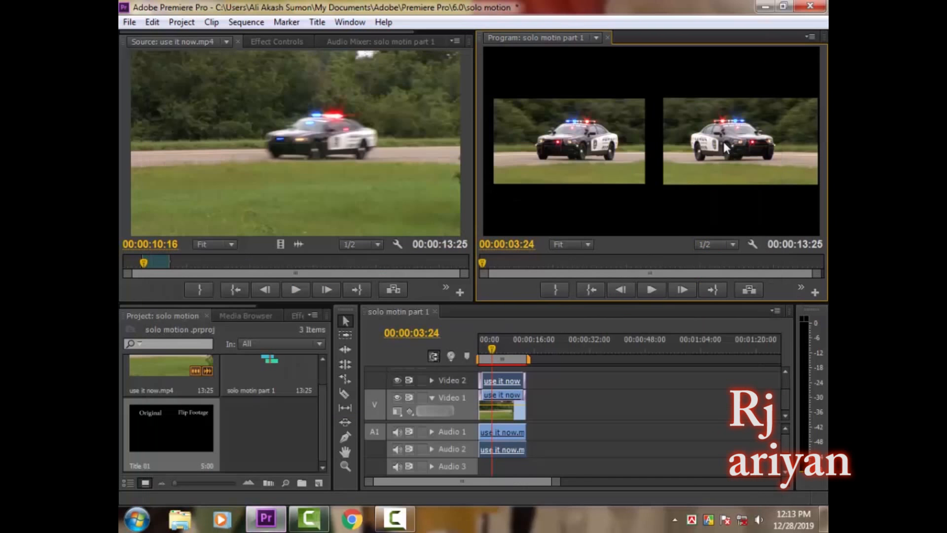
Place Title 01 near the sequence start on Video 3, above the car clips, and extend it to the clips' end
drag(147, 422, 480, 374)
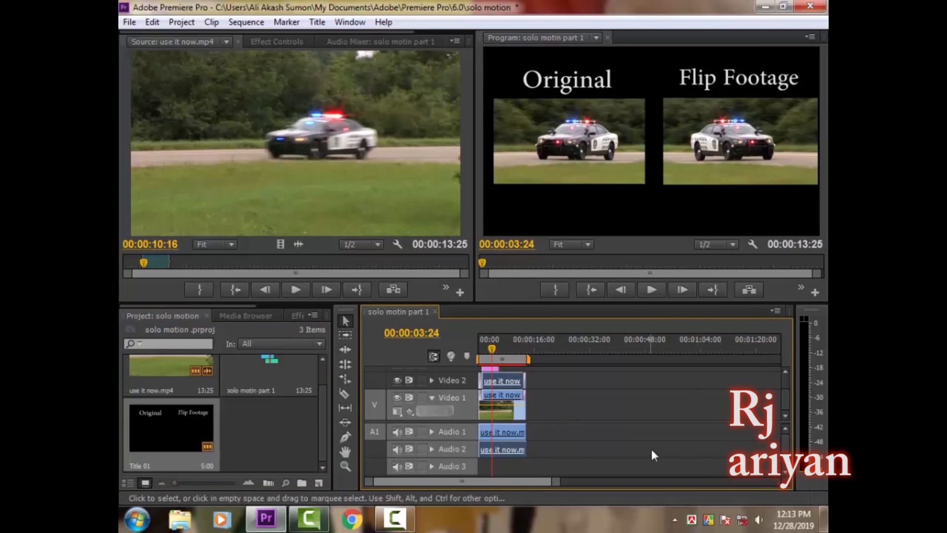
click(432, 379)
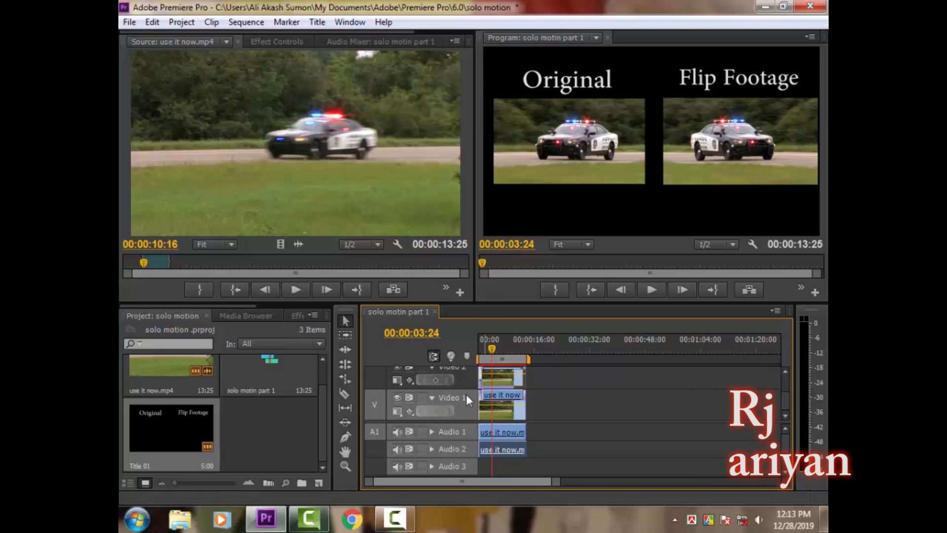
drag(783, 424, 800, 439)
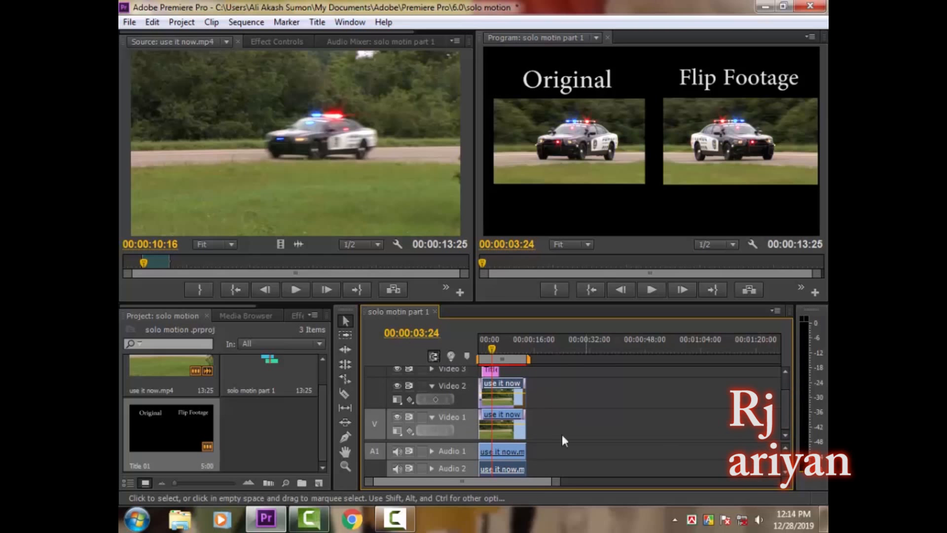
click(432, 385)
drag(491, 385, 521, 385)
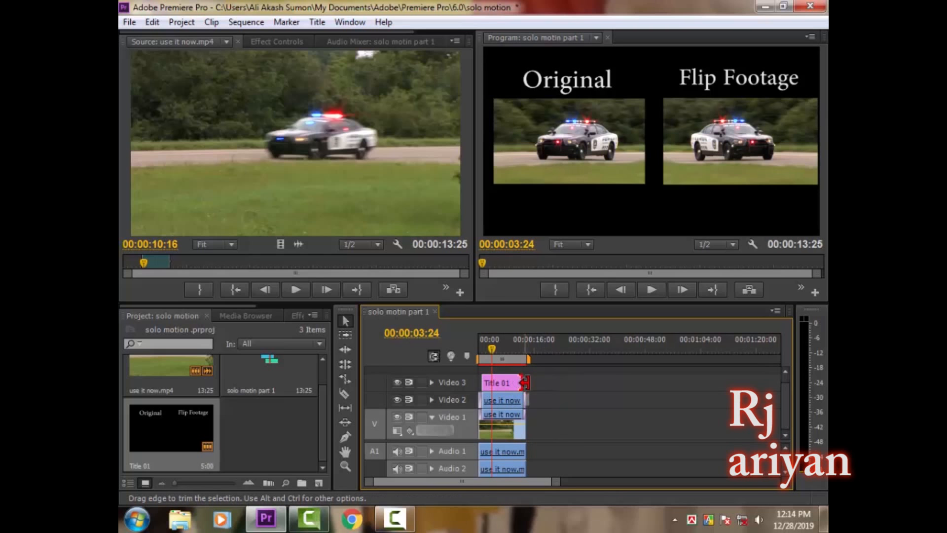
Play the titled comparison from the start of the sequence and save the project
key(Home)
key(space)
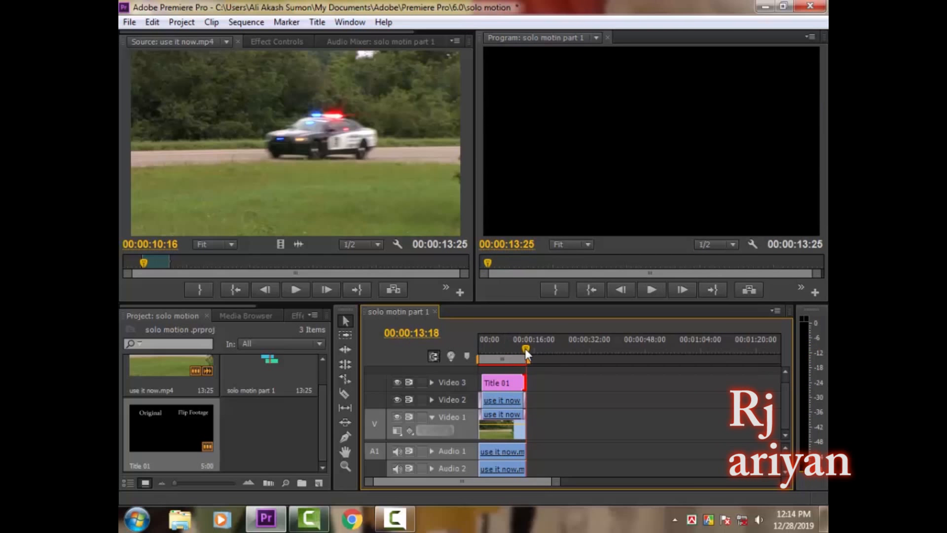
drag(525, 348, 440, 352)
key(space)
key(ctrl+s)
Nest the title and both police car clips into one sequence and play the nested result
drag(553, 443, 488, 436)
right_click(507, 407)
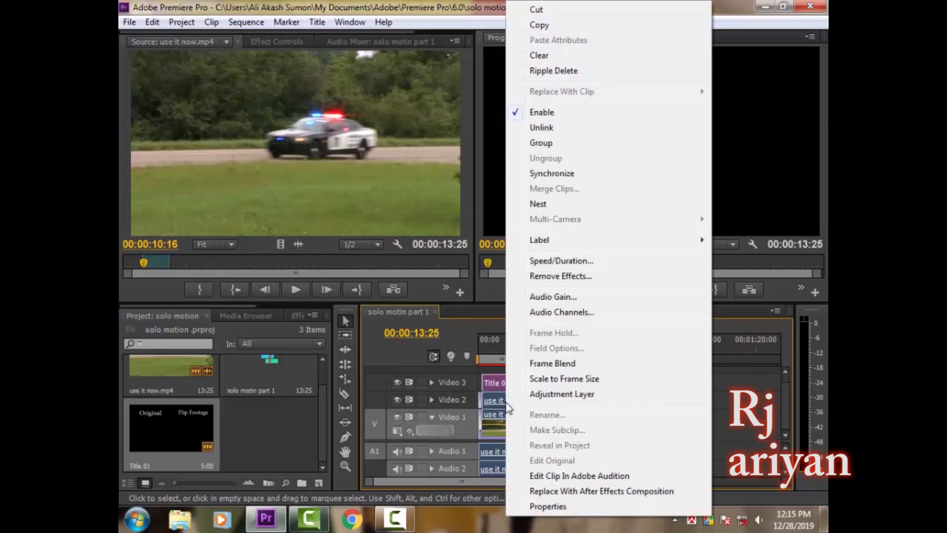
click(564, 204)
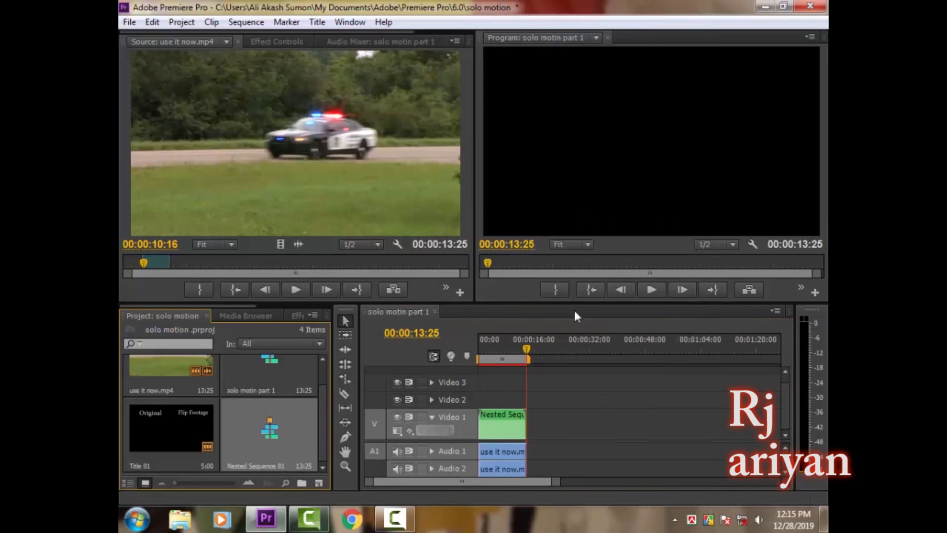
key(space)
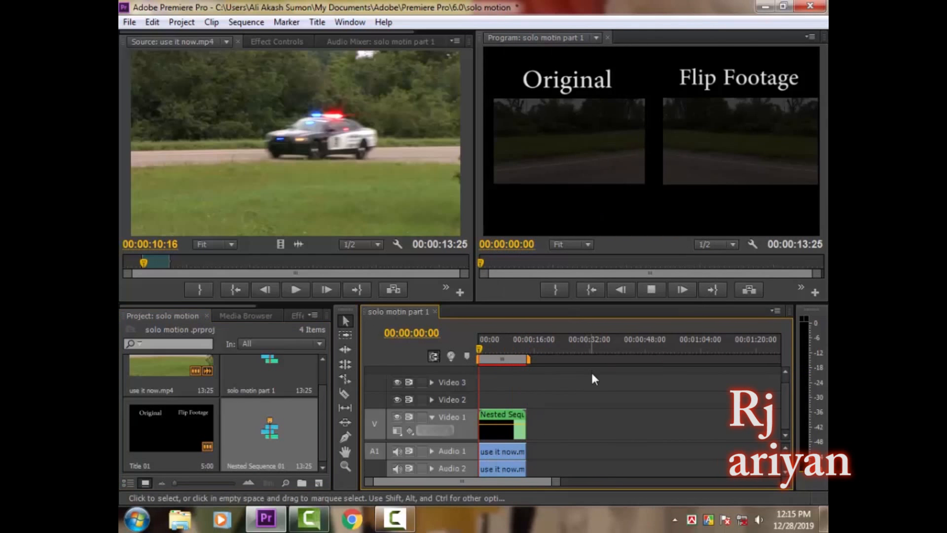